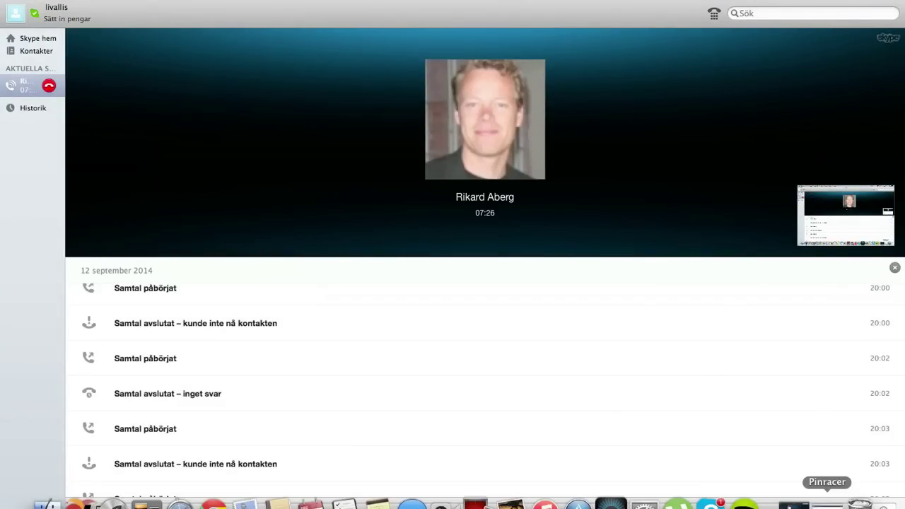
Step: Switch to Pinracer and review the selected horses and ranking in all seven races of the V75 Åby system poker lilla
{"action": "left_click", "coordinate": [826, 504]}
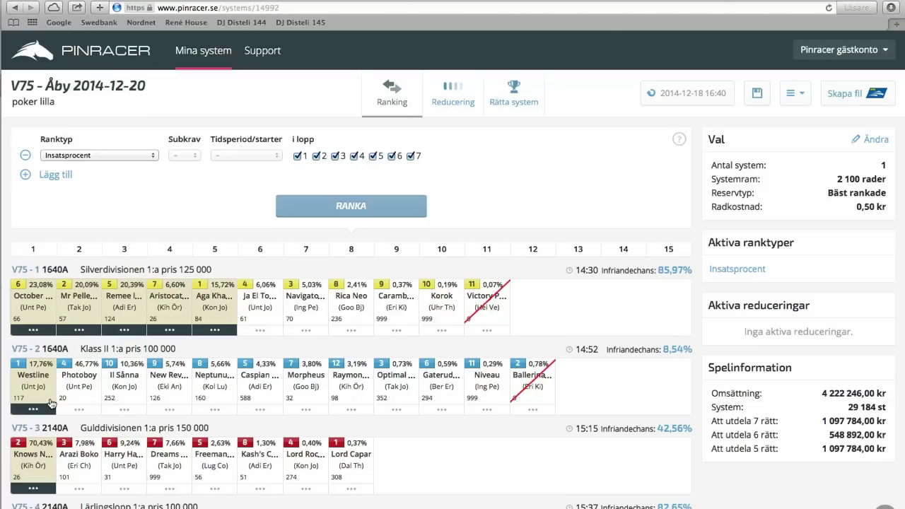
{"action": "scroll", "coordinate": [50, 403], "scroll_direction": "down", "scroll_amount": 5}
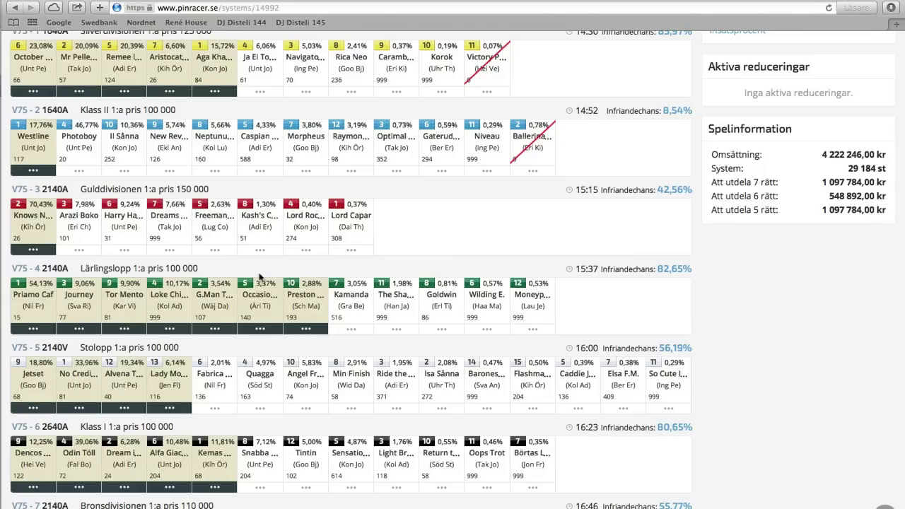
{"action": "scroll", "coordinate": [260, 276], "scroll_direction": "up", "scroll_amount": 1}
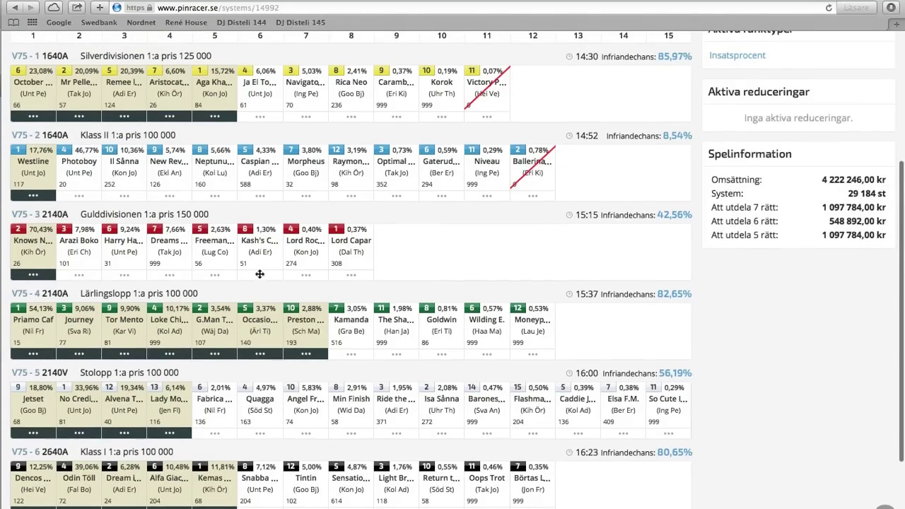
{"action": "scroll", "coordinate": [260, 274], "scroll_direction": "down", "scroll_amount": 1}
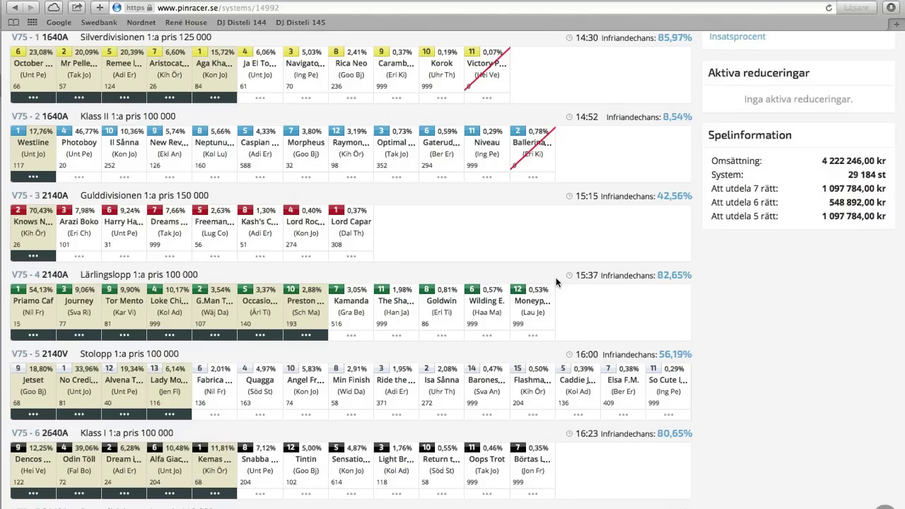
{"action": "scroll", "coordinate": [556, 277], "scroll_direction": "down", "scroll_amount": 3}
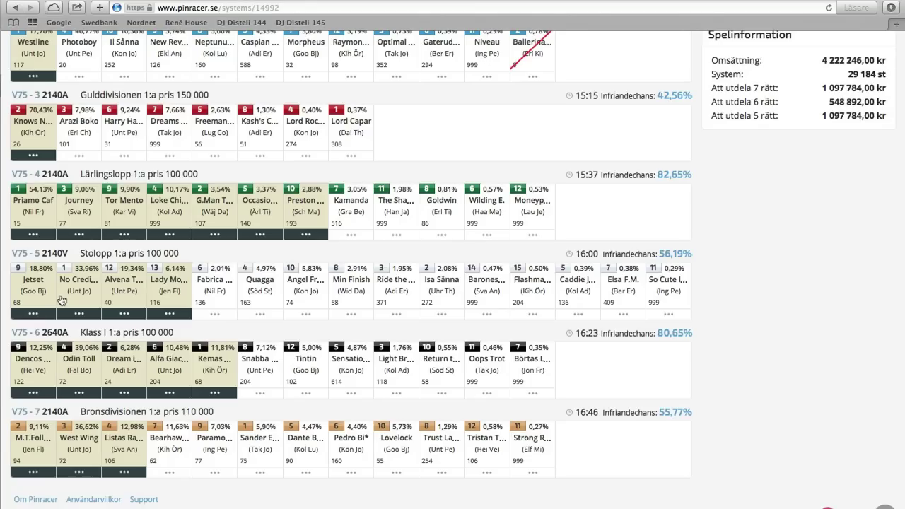
{"action": "scroll", "coordinate": [475, 176], "scroll_direction": "up", "scroll_amount": 5}
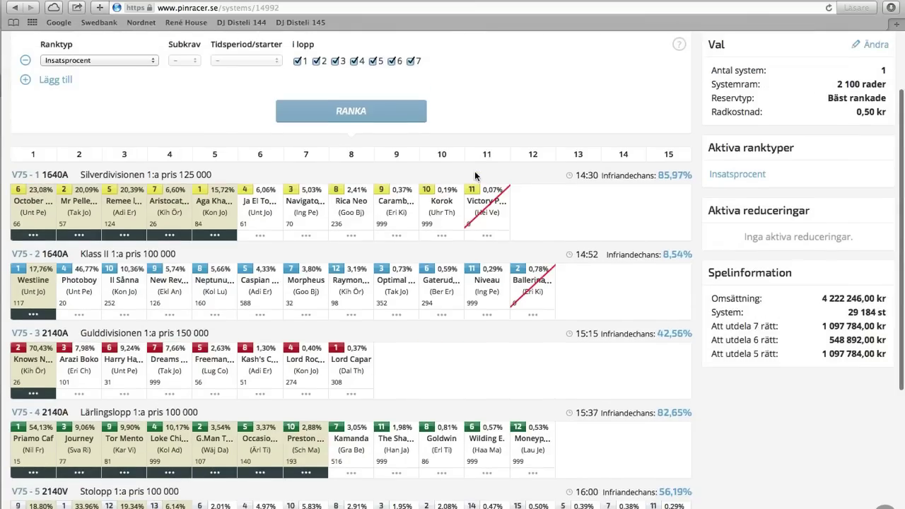
{"action": "scroll", "coordinate": [476, 176], "scroll_direction": "up", "scroll_amount": 1}
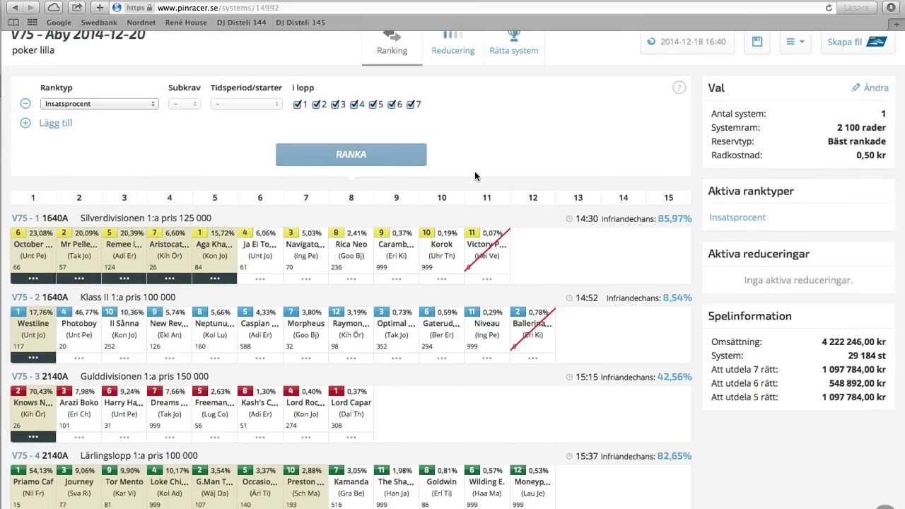
{"action": "scroll", "coordinate": [474, 171], "scroll_direction": "down", "scroll_amount": 2}
{"action": "scroll", "coordinate": [478, 177], "scroll_direction": "up", "scroll_amount": 3}
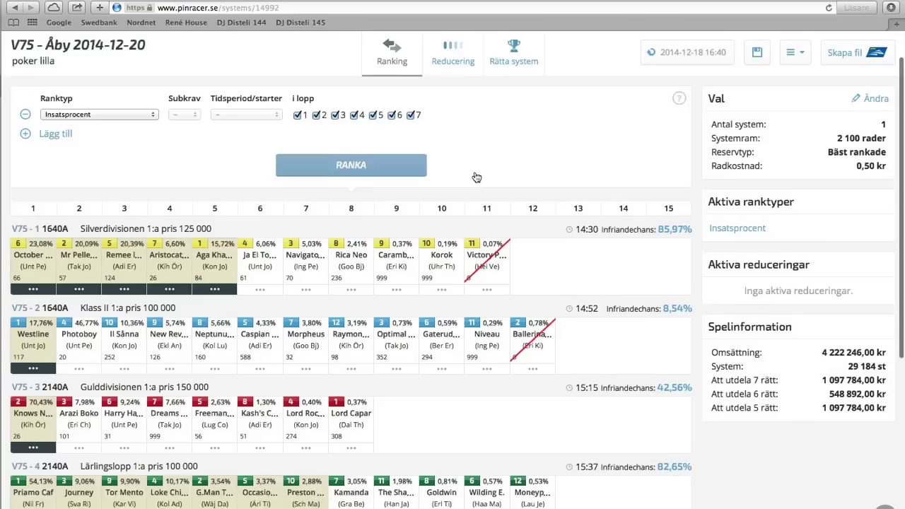
{"action": "scroll", "coordinate": [476, 177], "scroll_direction": "up", "scroll_amount": 1}
{"action": "scroll", "coordinate": [475, 176], "scroll_direction": "left", "scroll_amount": 1}
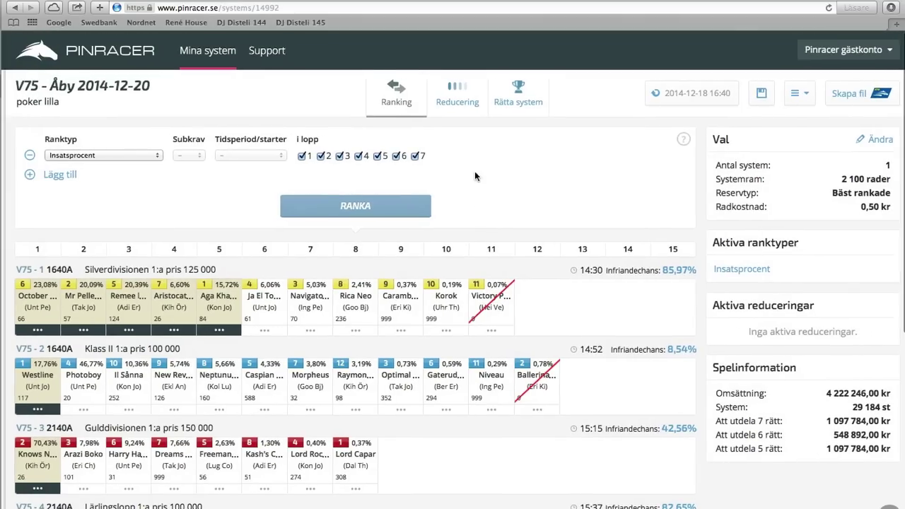
{"action": "scroll", "coordinate": [522, 248], "scroll_direction": "down", "scroll_amount": 4}
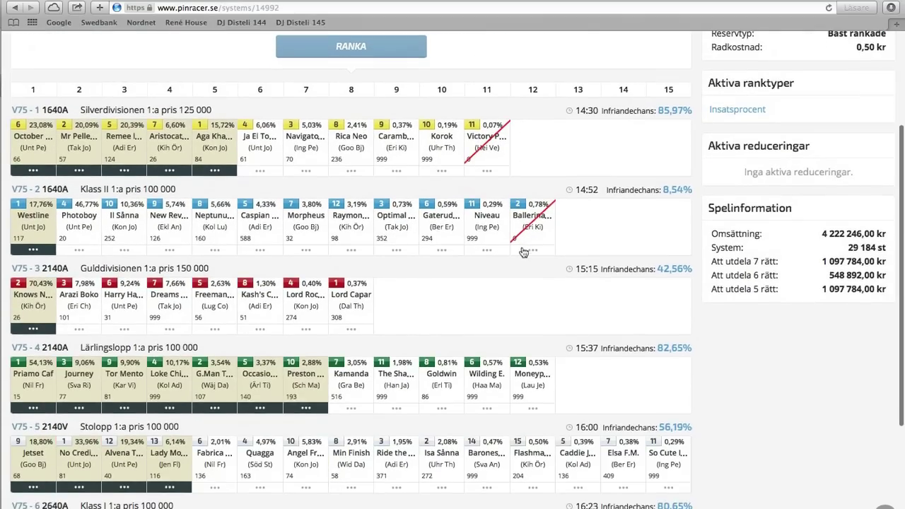
{"action": "scroll", "coordinate": [368, 196], "scroll_direction": "down", "scroll_amount": 4}
{"action": "scroll", "coordinate": [368, 196], "scroll_direction": "up", "scroll_amount": 3}
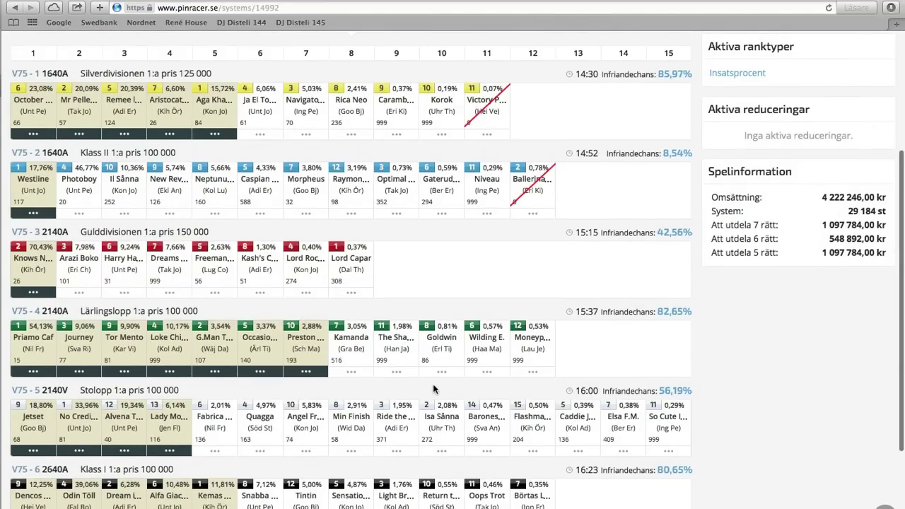
{"action": "scroll", "coordinate": [435, 391], "scroll_direction": "down", "scroll_amount": 3}
{"action": "scroll", "coordinate": [434, 390], "scroll_direction": "down", "scroll_amount": 1}
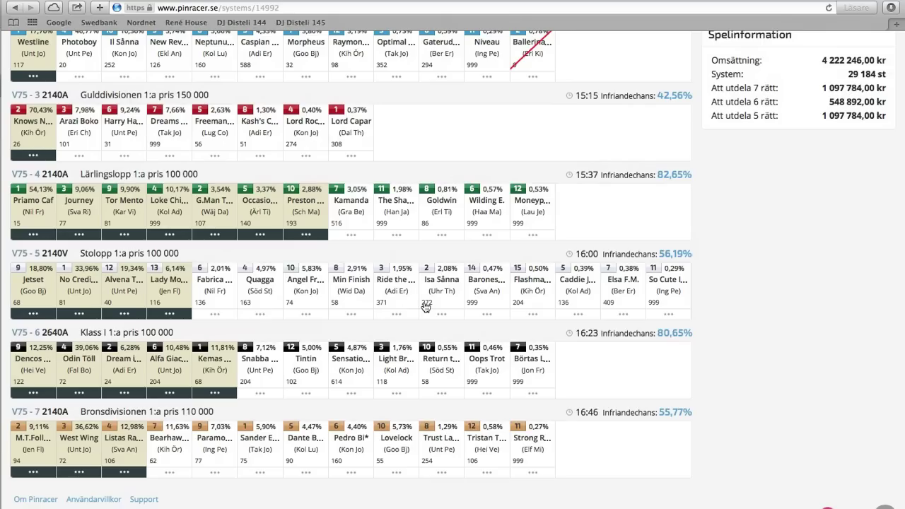
{"action": "scroll", "coordinate": [425, 306], "scroll_direction": "up", "scroll_amount": 10}
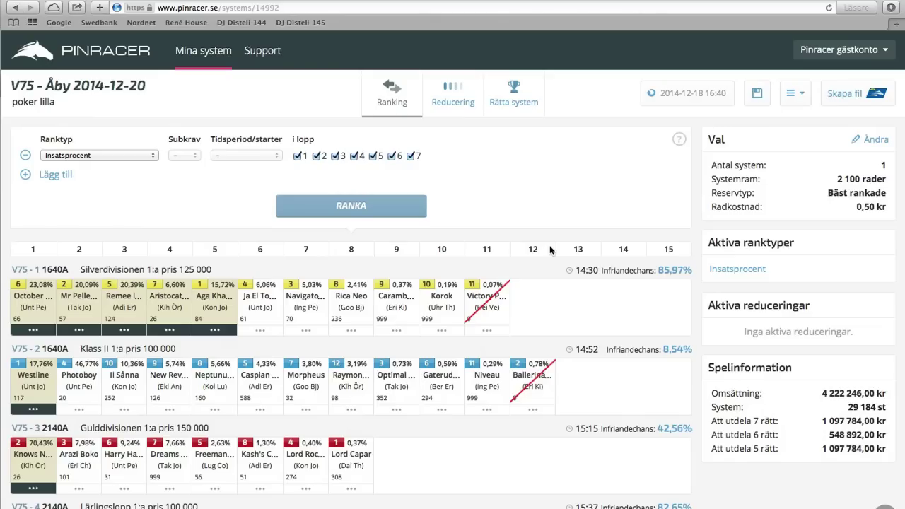
Step: Add an ABCD reduction to the system requiring a minimum of 1 A horse and a maximum of 1 C horse
{"action": "left_click", "coordinate": [448, 104]}
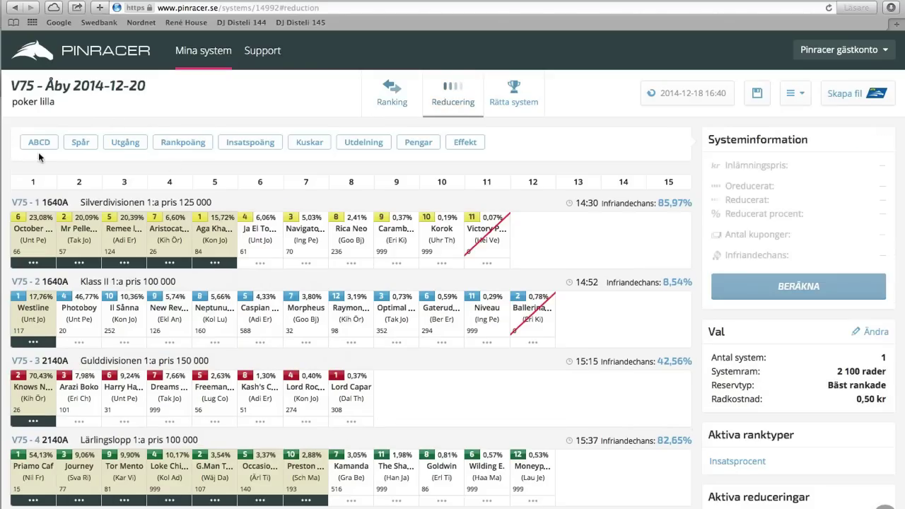
{"action": "left_click", "coordinate": [44, 144]}
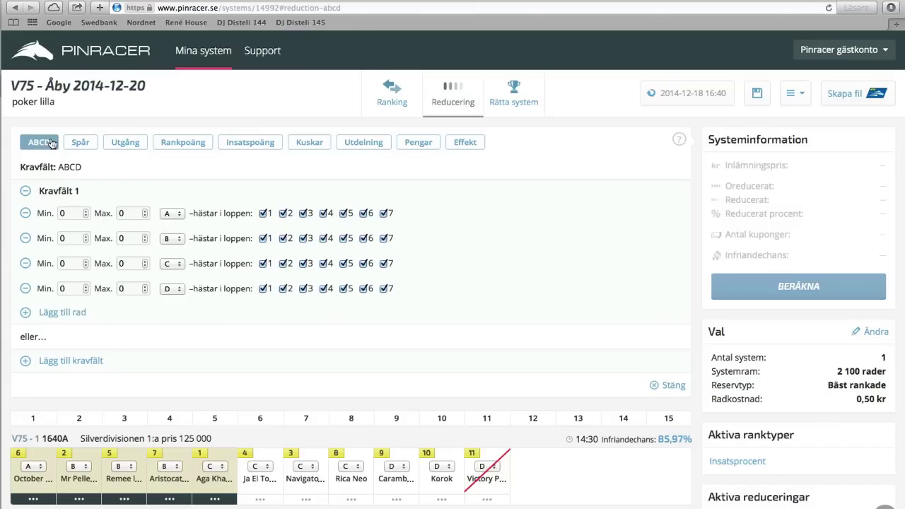
{"action": "left_click", "coordinate": [85, 211]}
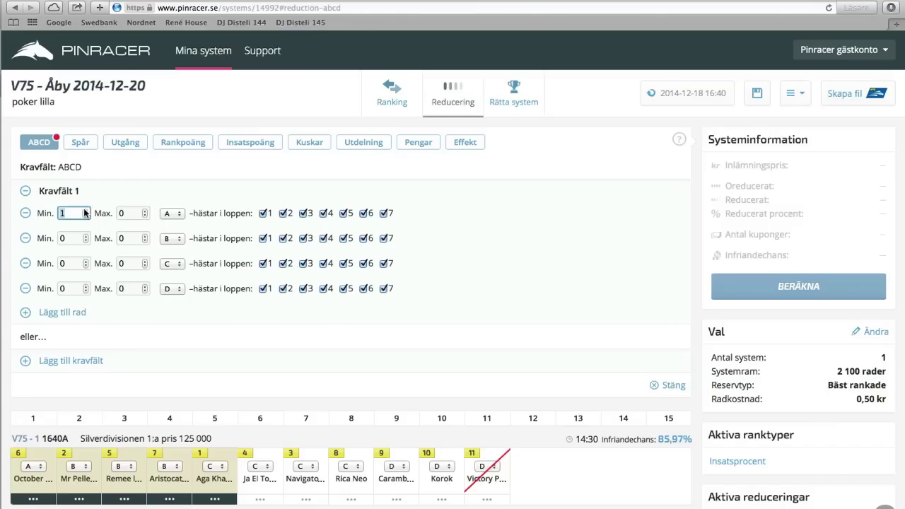
{"action": "left_click", "coordinate": [144, 262]}
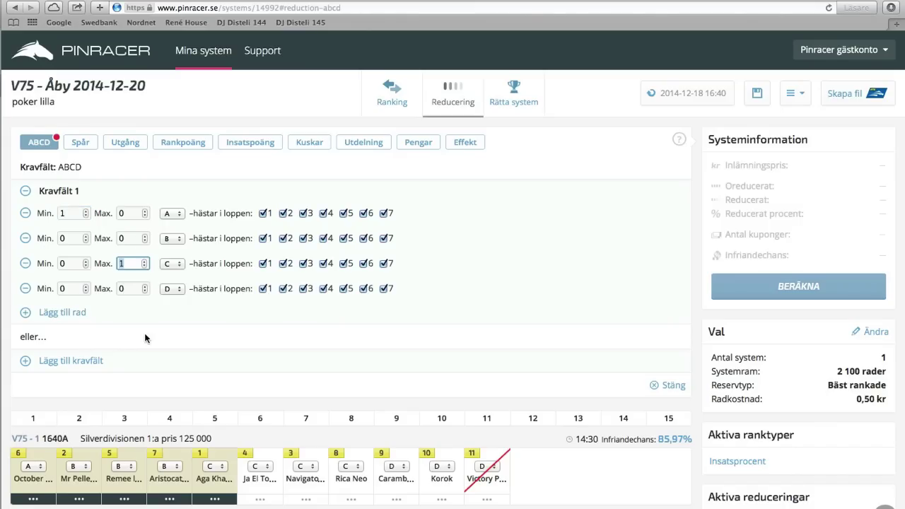
Step: Assign group D to the single picks Westline in race V75-2 and Knows N... in race V75-3
{"action": "scroll", "coordinate": [145, 338], "scroll_direction": "down", "scroll_amount": 3}
{"action": "scroll", "coordinate": [145, 338], "scroll_direction": "down", "scroll_amount": 5}
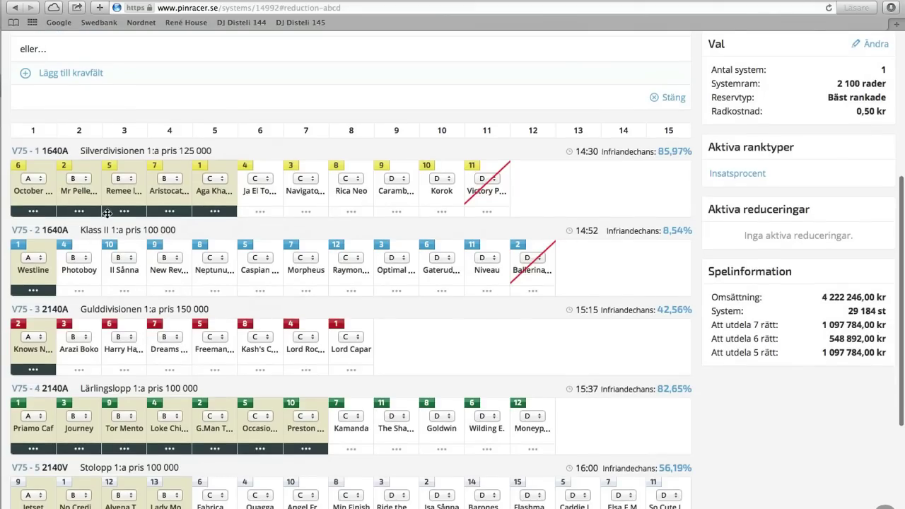
{"action": "left_click", "coordinate": [40, 264]}
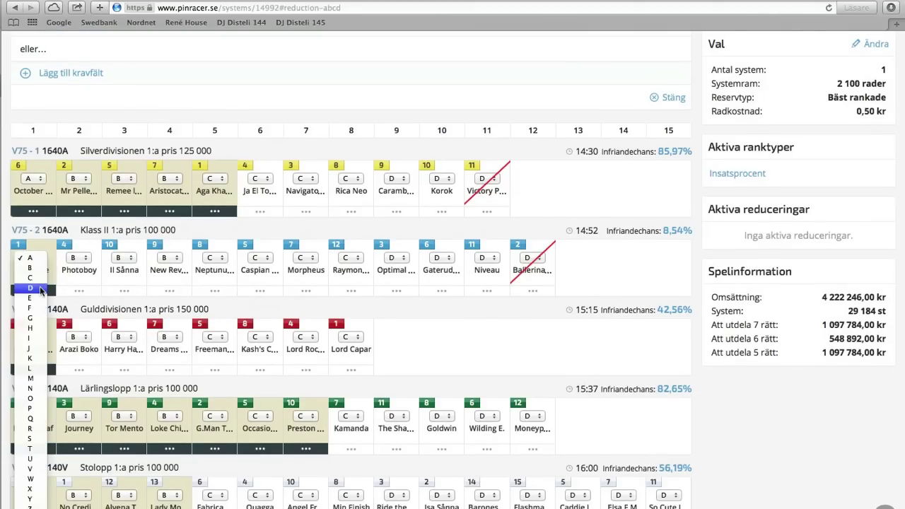
{"action": "left_click", "coordinate": [43, 339]}
{"action": "left_click", "coordinate": [42, 338]}
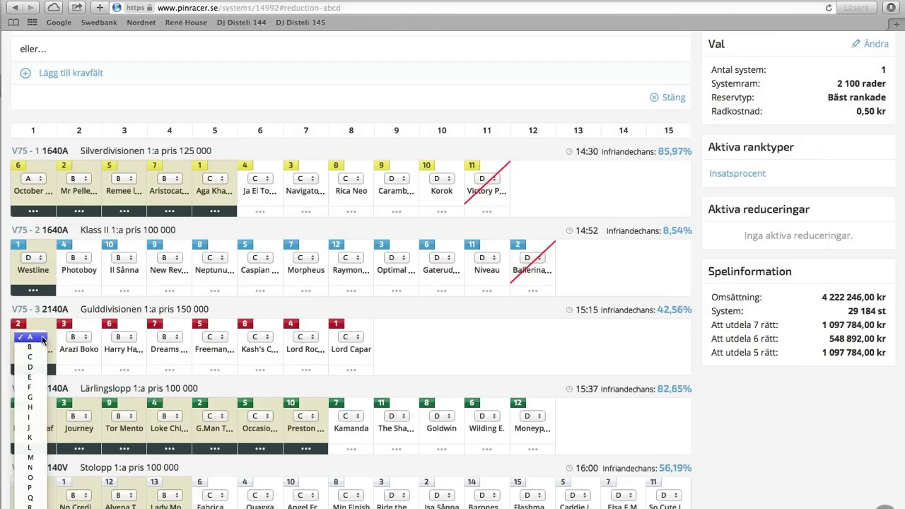
{"action": "left_click", "coordinate": [44, 368]}
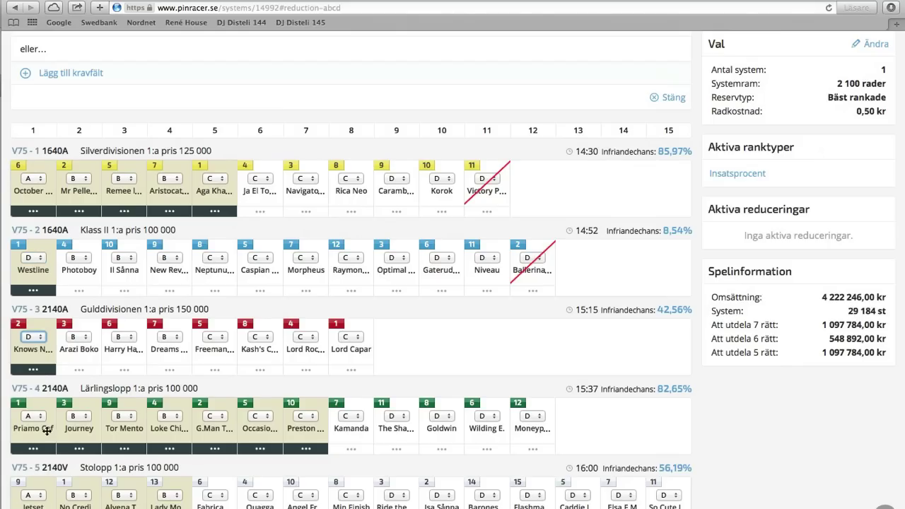
Step: Assign group B to the top-ranked horses Priamo Caf in V75-4, Jetset in V75-5 and M.T.Foll... in V75-7
{"action": "left_click", "coordinate": [42, 418]}
{"action": "left_click", "coordinate": [38, 426]}
{"action": "scroll", "coordinate": [168, 407], "scroll_direction": "down", "scroll_amount": 1}
{"action": "scroll", "coordinate": [168, 407], "scroll_direction": "down", "scroll_amount": 5}
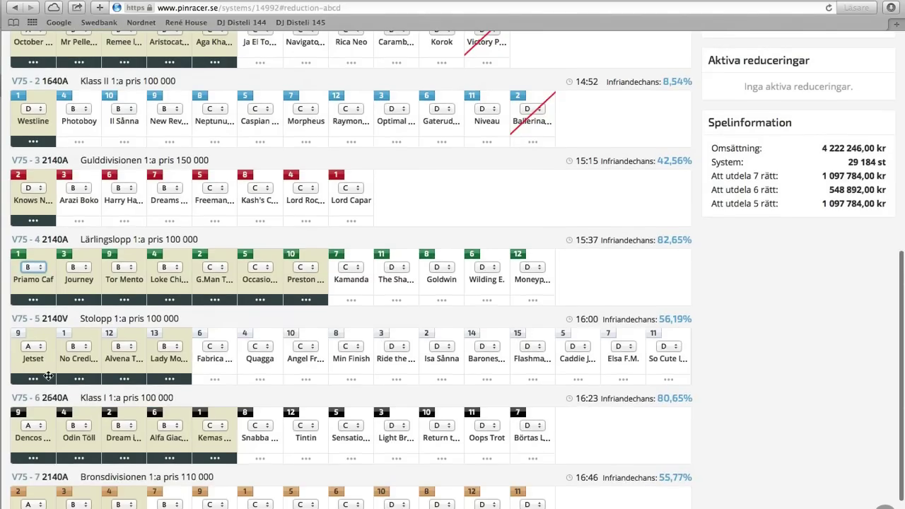
{"action": "left_click", "coordinate": [41, 351]}
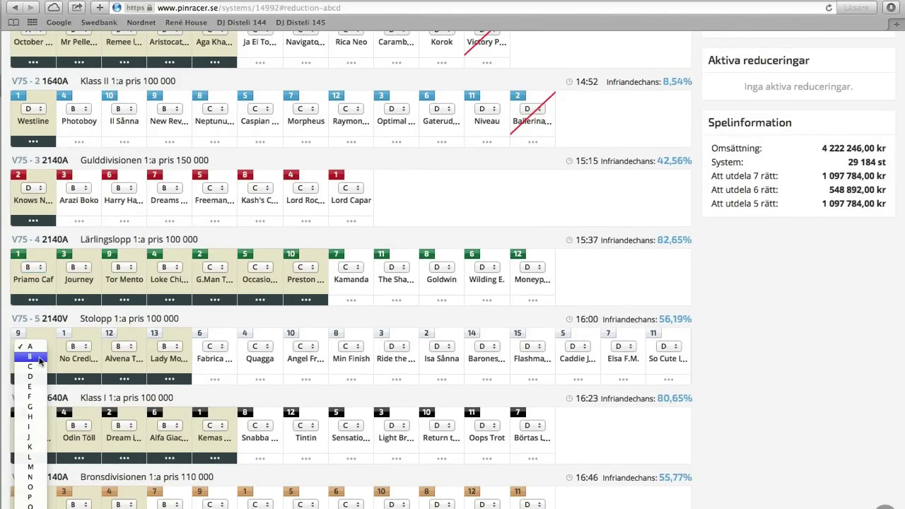
{"action": "left_click", "coordinate": [40, 359]}
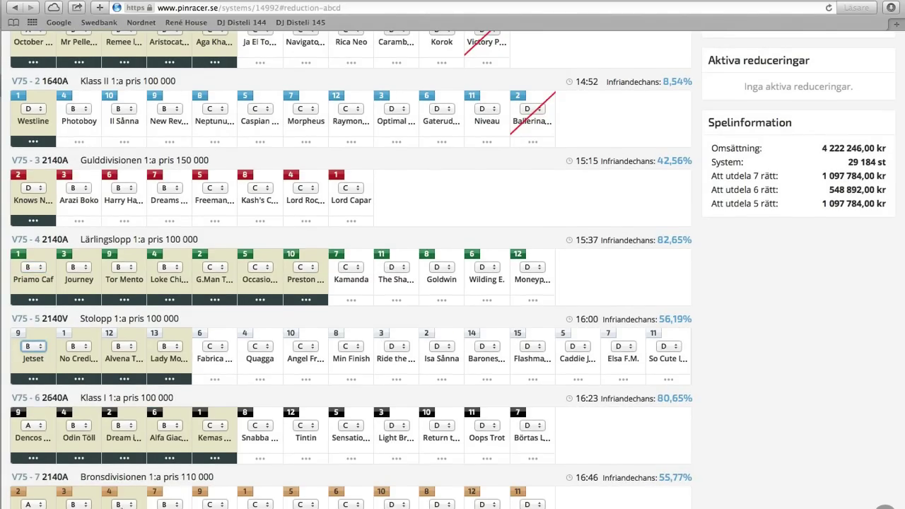
{"action": "left_click", "coordinate": [40, 505]}
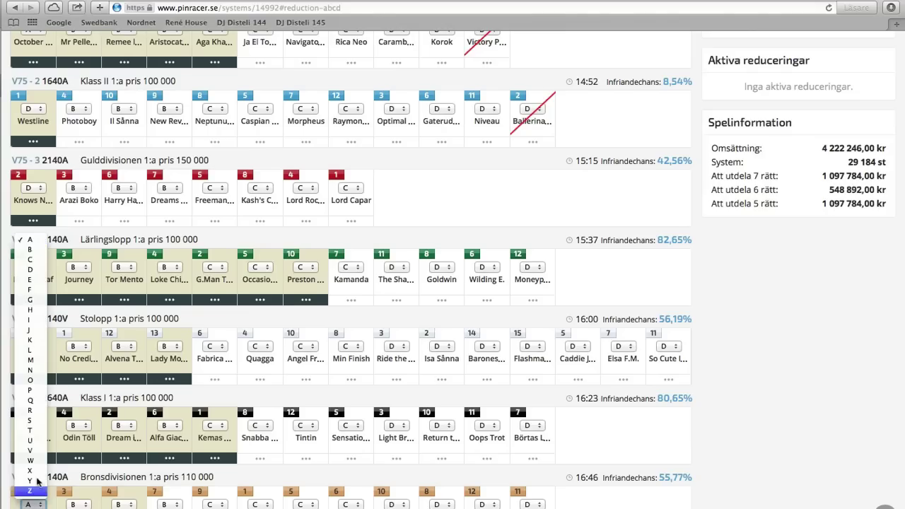
{"action": "left_click", "coordinate": [34, 250]}
Step: Assign group C to Listas Ra... in race V75-7 and calculate the reduced system
{"action": "left_click", "coordinate": [132, 504]}
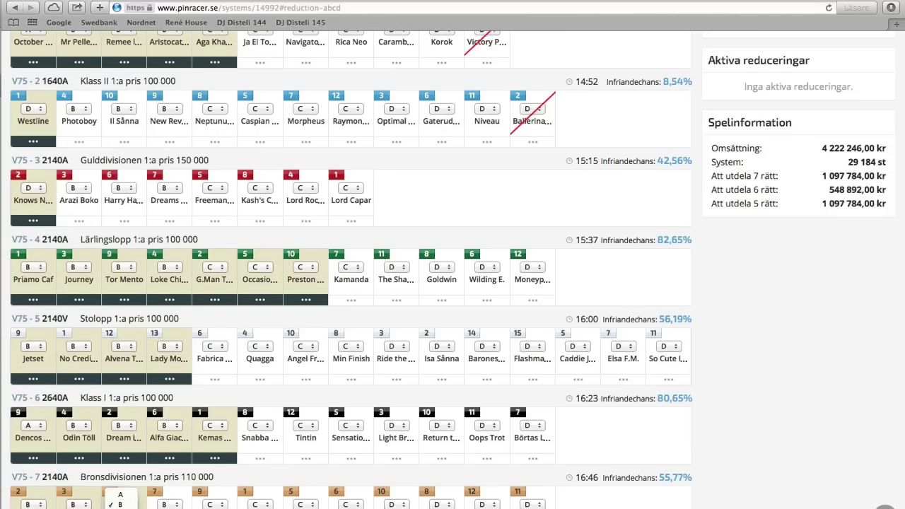
{"action": "left_click", "coordinate": [145, 495]}
{"action": "scroll", "coordinate": [544, 283], "scroll_direction": "up", "scroll_amount": 10}
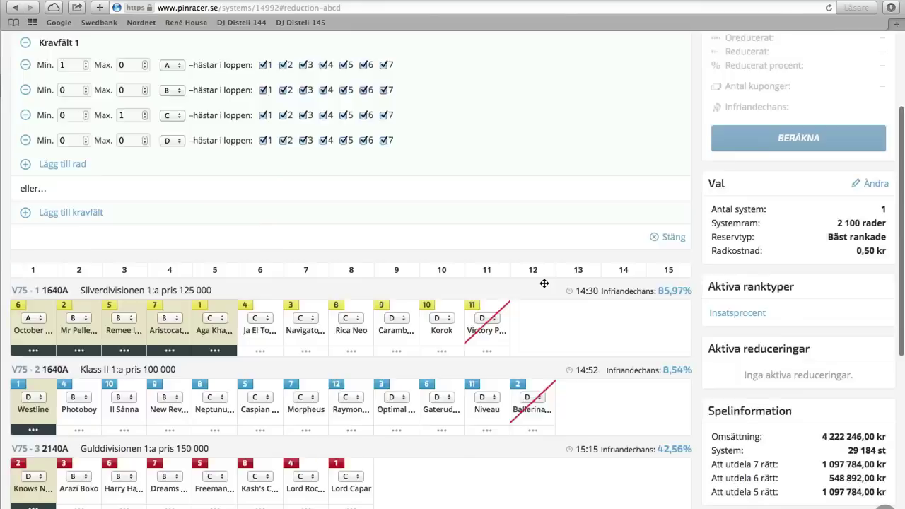
{"action": "left_click", "coordinate": [739, 277]}
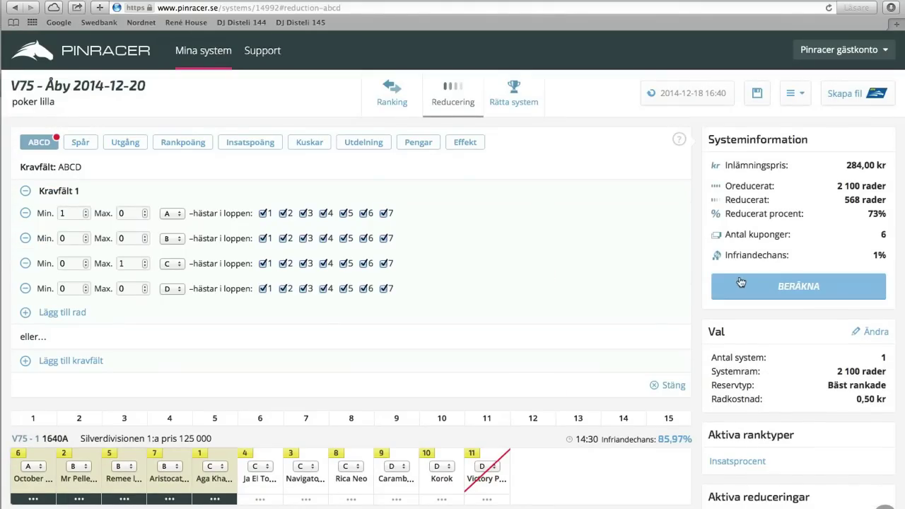
Step: Assign group C to Lady Mo... in race V75-5 and recalculate the reduced system
{"action": "scroll", "coordinate": [497, 312], "scroll_direction": "down", "scroll_amount": 5}
{"action": "scroll", "coordinate": [496, 316], "scroll_direction": "down", "scroll_amount": 1}
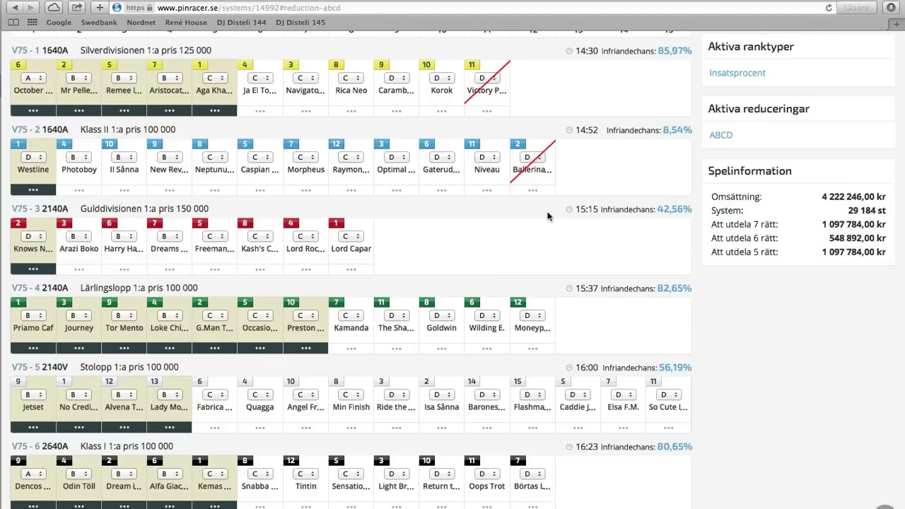
{"action": "left_click", "coordinate": [177, 396]}
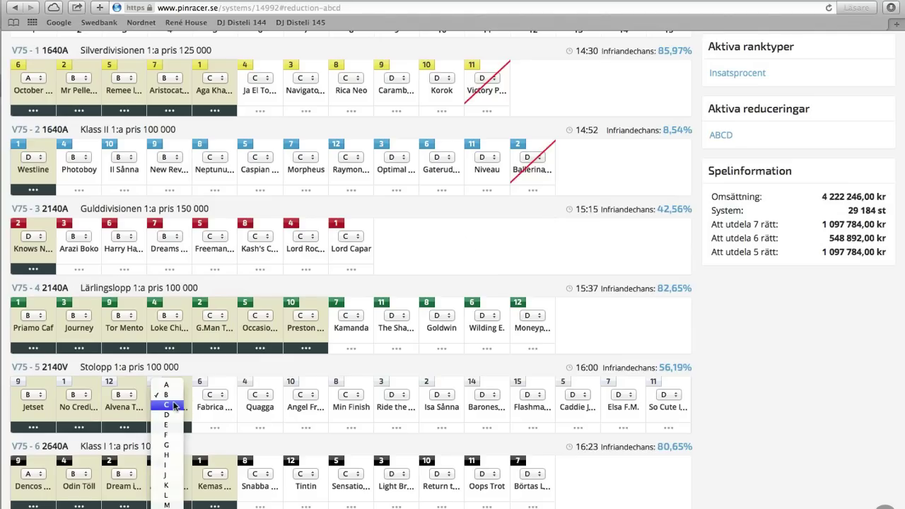
{"action": "left_click", "coordinate": [175, 406]}
{"action": "scroll", "coordinate": [761, 343], "scroll_direction": "up", "scroll_amount": 10}
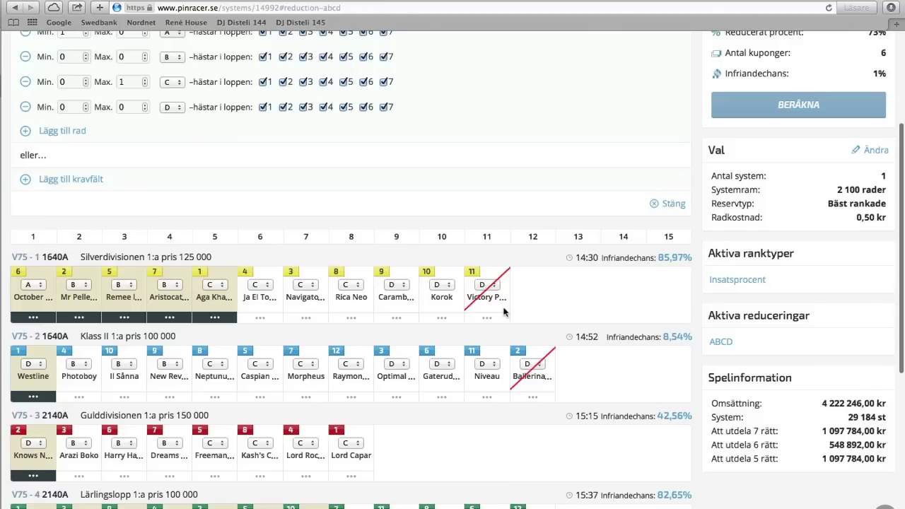
{"action": "left_click", "coordinate": [767, 288]}
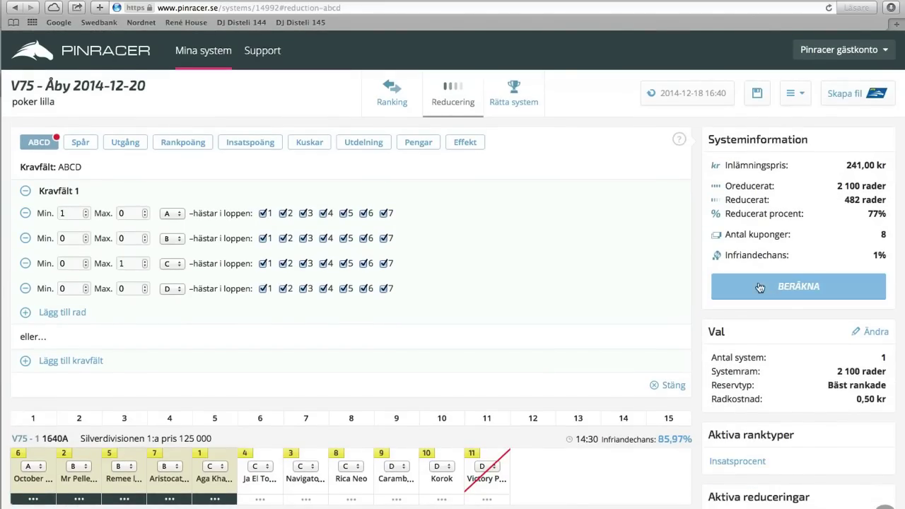
Step: Check the group letters across the races and return to the overview of saved systems
{"action": "scroll", "coordinate": [572, 297], "scroll_direction": "down", "scroll_amount": 5}
{"action": "scroll", "coordinate": [571, 297], "scroll_direction": "down", "scroll_amount": 2}
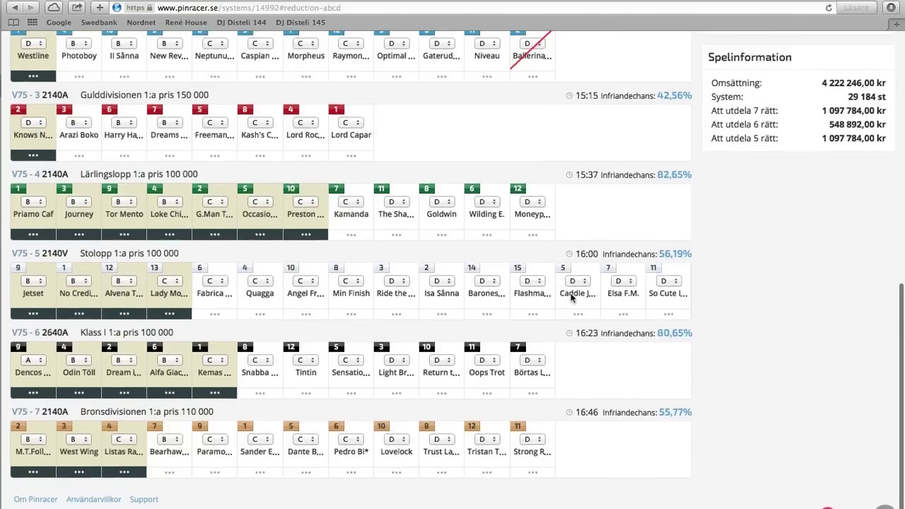
{"action": "scroll", "coordinate": [486, 183], "scroll_direction": "up", "scroll_amount": 8}
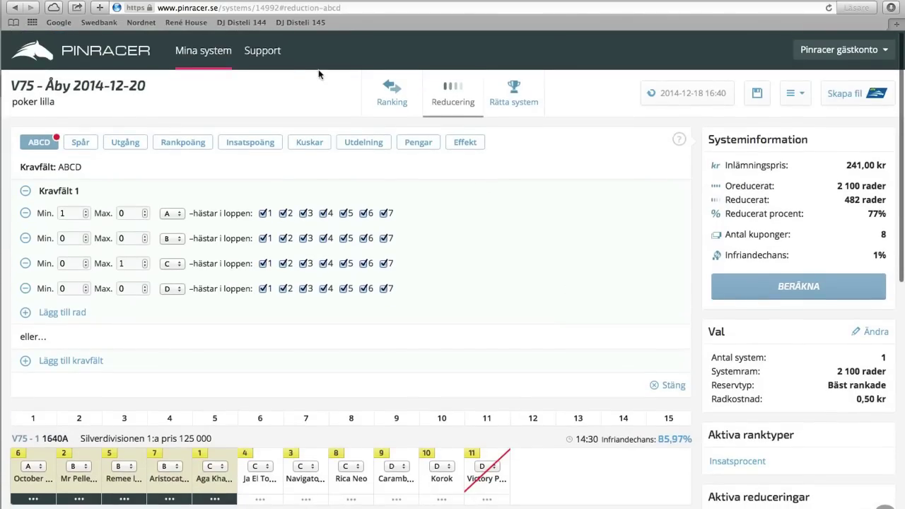
{"action": "left_click", "coordinate": [204, 56]}
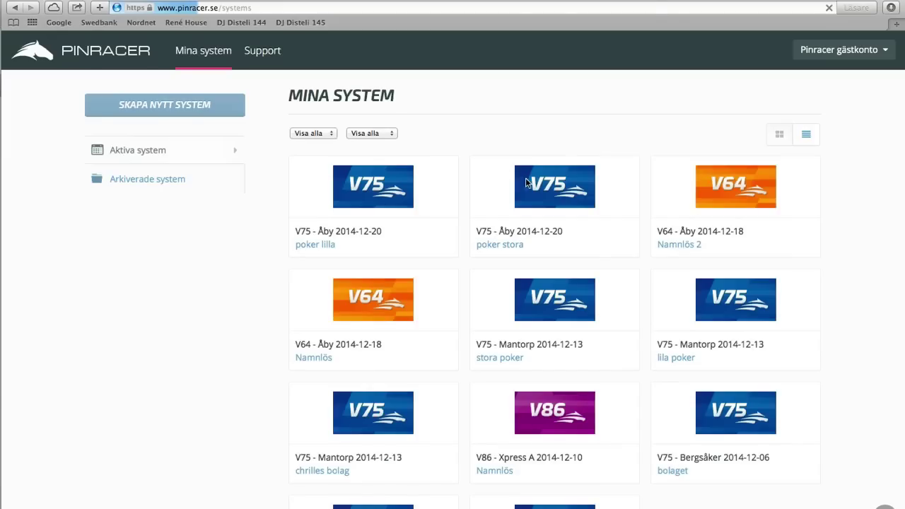
Step: Open the V75 Åby 2014-12-20 system poker stora and examine the horses picked in all seven races
{"action": "left_click", "coordinate": [502, 248]}
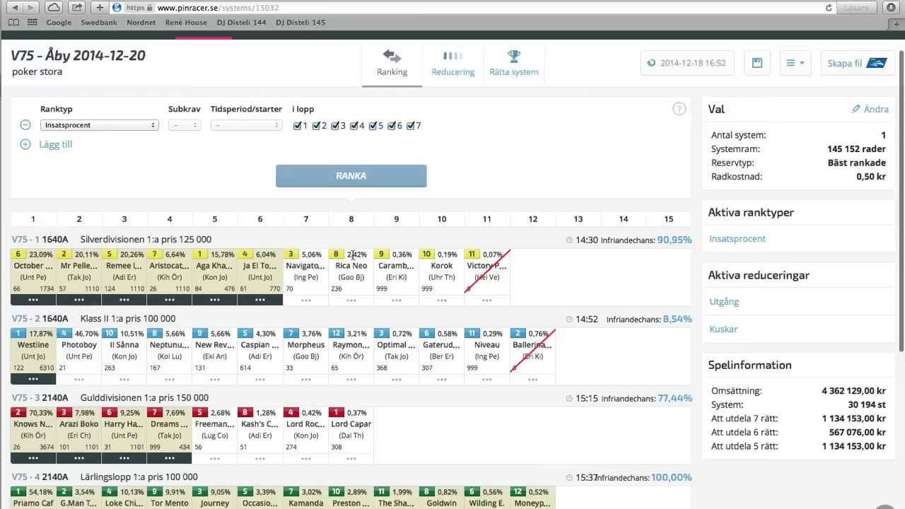
{"action": "scroll", "coordinate": [353, 256], "scroll_direction": "down", "scroll_amount": 4}
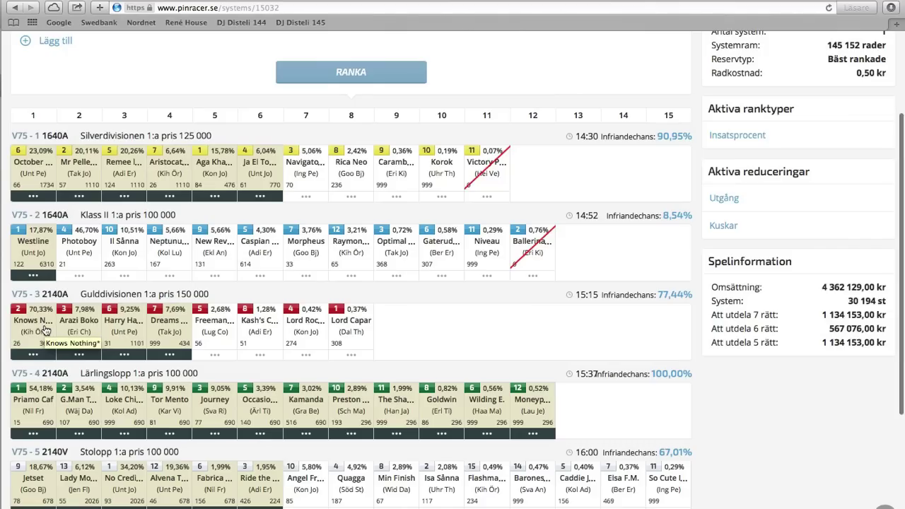
{"action": "scroll", "coordinate": [44, 329], "scroll_direction": "down", "scroll_amount": 3}
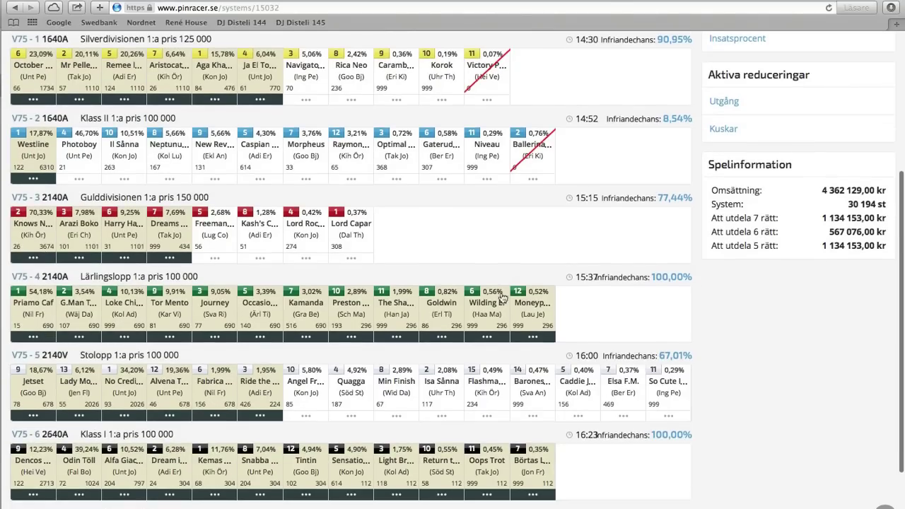
{"action": "scroll", "coordinate": [108, 352], "scroll_direction": "down", "scroll_amount": 3}
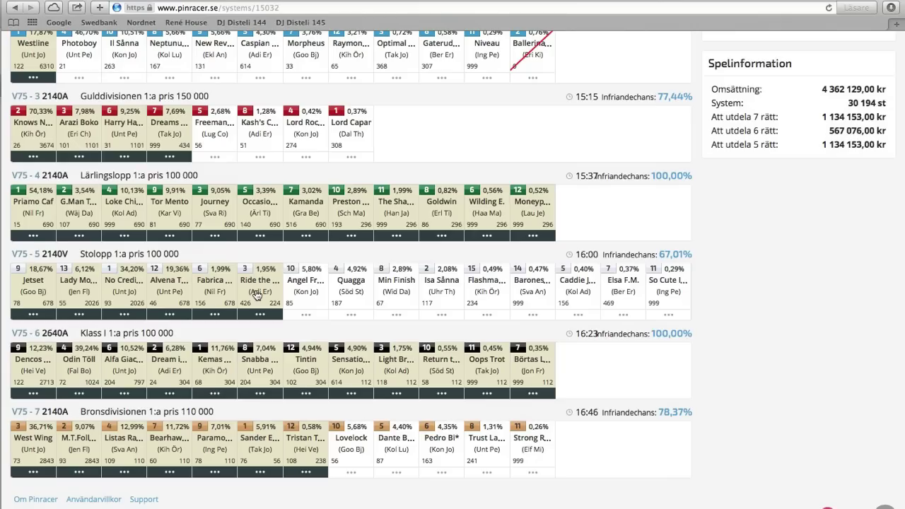
{"action": "scroll", "coordinate": [181, 364], "scroll_direction": "down", "scroll_amount": 2}
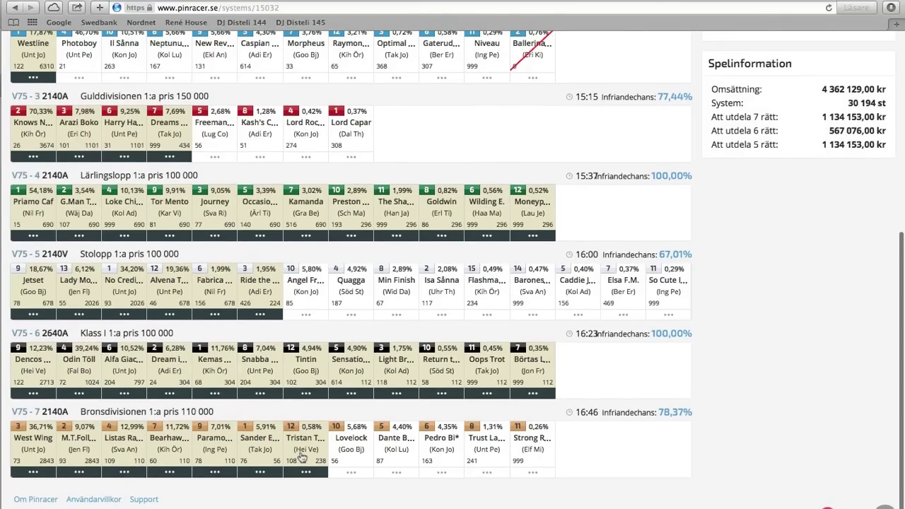
{"action": "scroll", "coordinate": [442, 369], "scroll_direction": "up", "scroll_amount": 10}
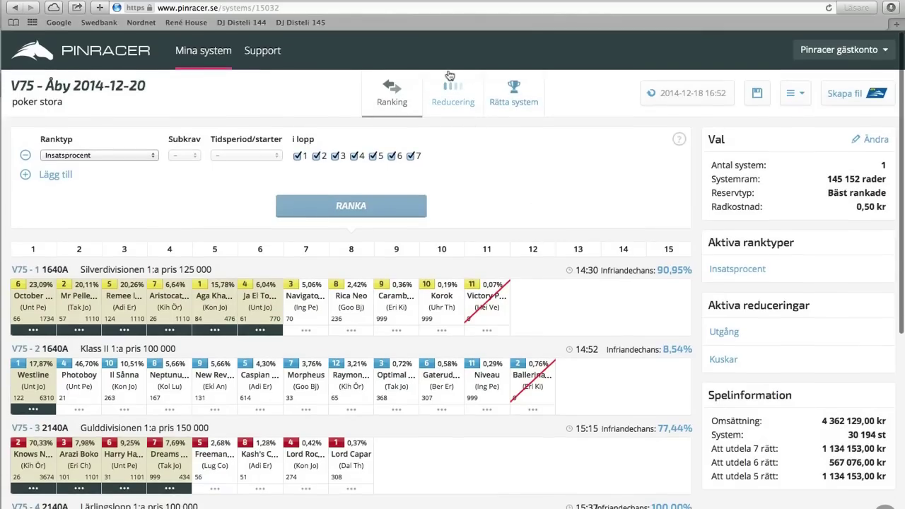
Step: Open the reductions of poker stora and examine the marked horses and limits in Utgång Kravfält 1, 2 and 3
{"action": "left_click", "coordinate": [452, 104]}
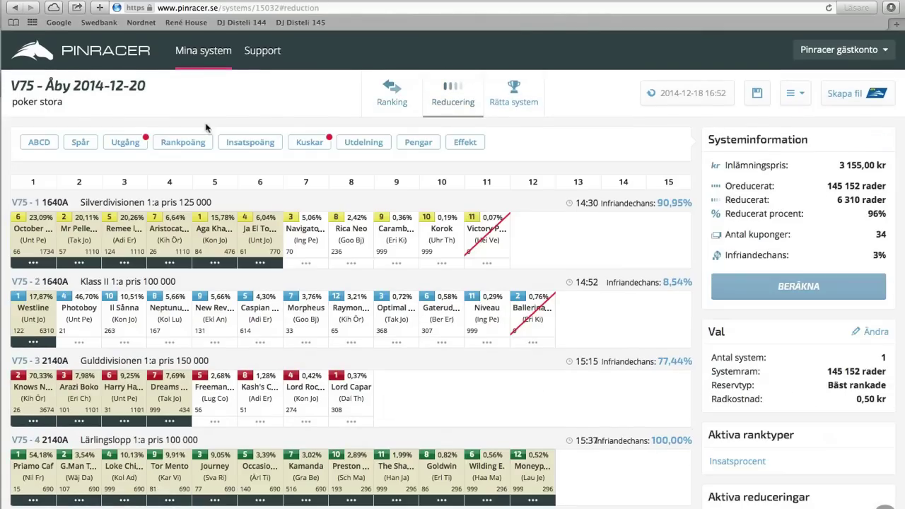
{"action": "left_click", "coordinate": [124, 143]}
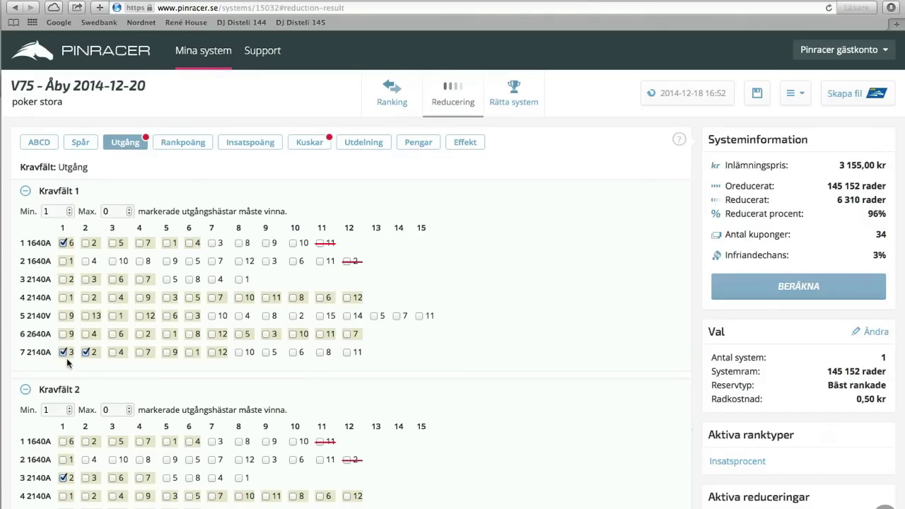
{"action": "scroll", "coordinate": [66, 357], "scroll_direction": "down", "scroll_amount": 5}
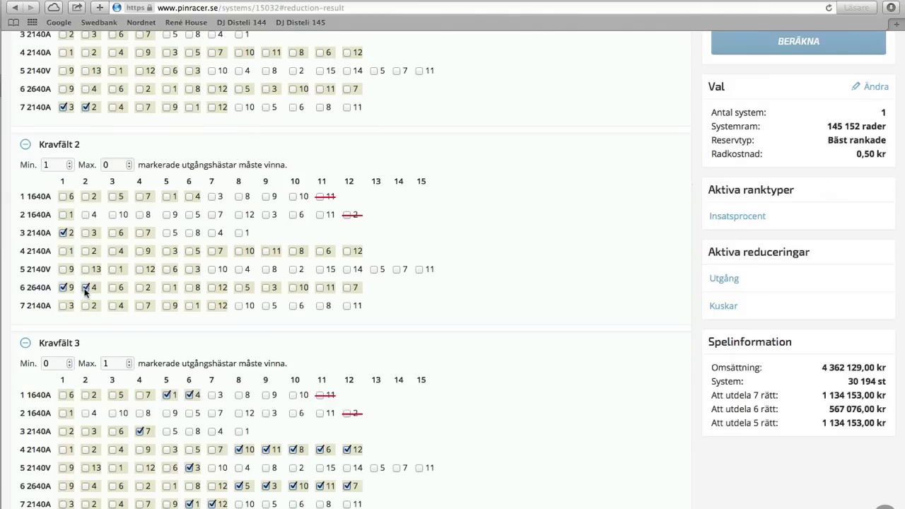
{"action": "scroll", "coordinate": [139, 318], "scroll_direction": "down", "scroll_amount": 2}
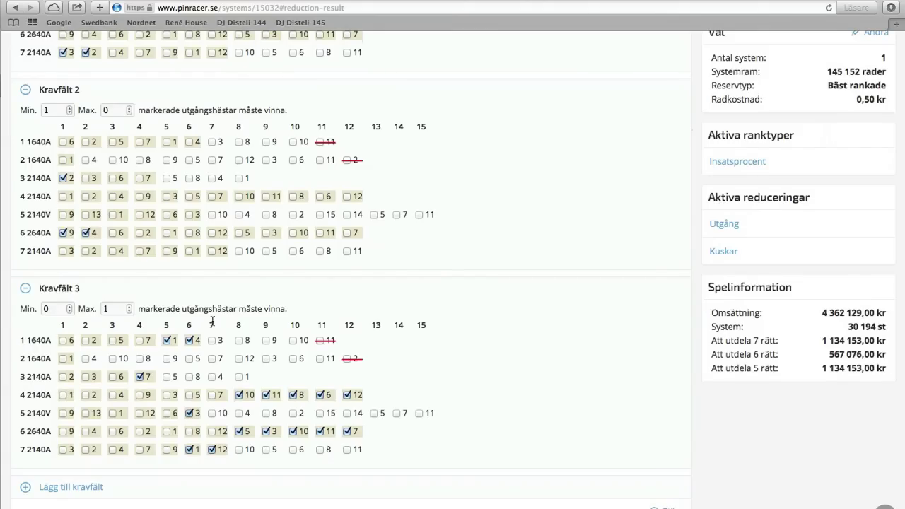
{"action": "scroll", "coordinate": [212, 322], "scroll_direction": "down", "scroll_amount": 2}
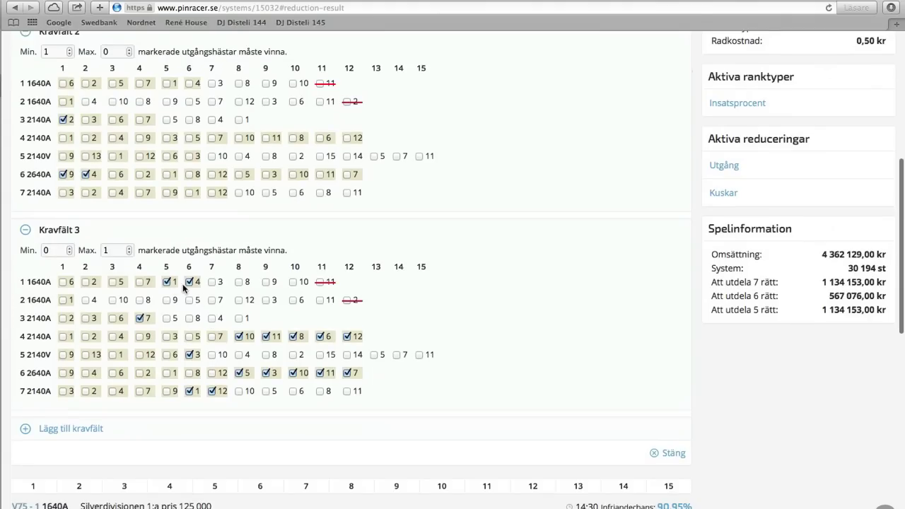
Step: Mark horse 6 in race 3 under Utgång Kravfält 3 and clear that mark again
{"action": "left_click", "coordinate": [112, 319]}
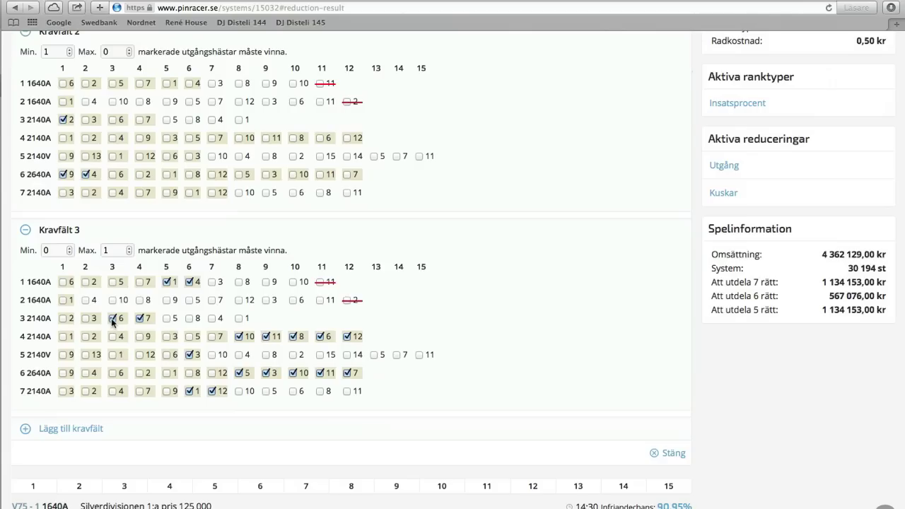
{"action": "left_click", "coordinate": [112, 319]}
{"action": "scroll", "coordinate": [548, 296], "scroll_direction": "up", "scroll_amount": 5}
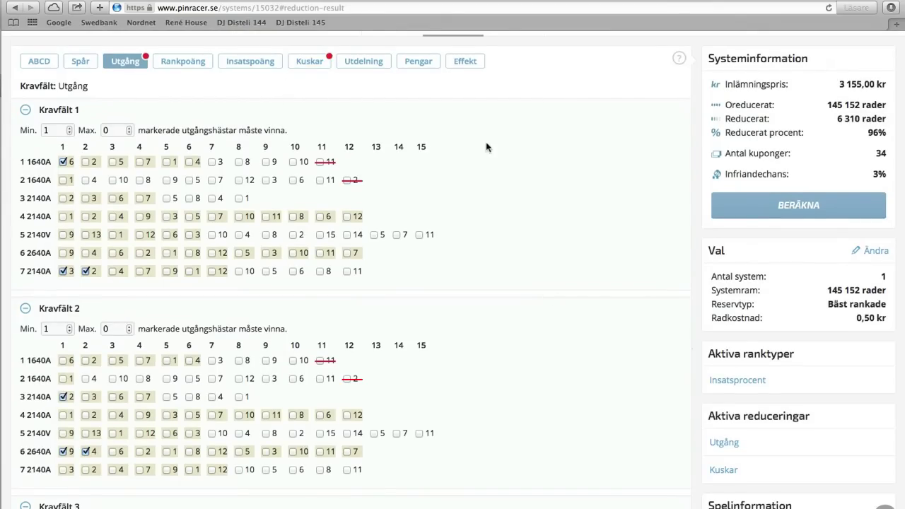
{"action": "scroll", "coordinate": [471, 305], "scroll_direction": "down", "scroll_amount": 2}
{"action": "scroll", "coordinate": [471, 305], "scroll_direction": "up", "scroll_amount": 5}
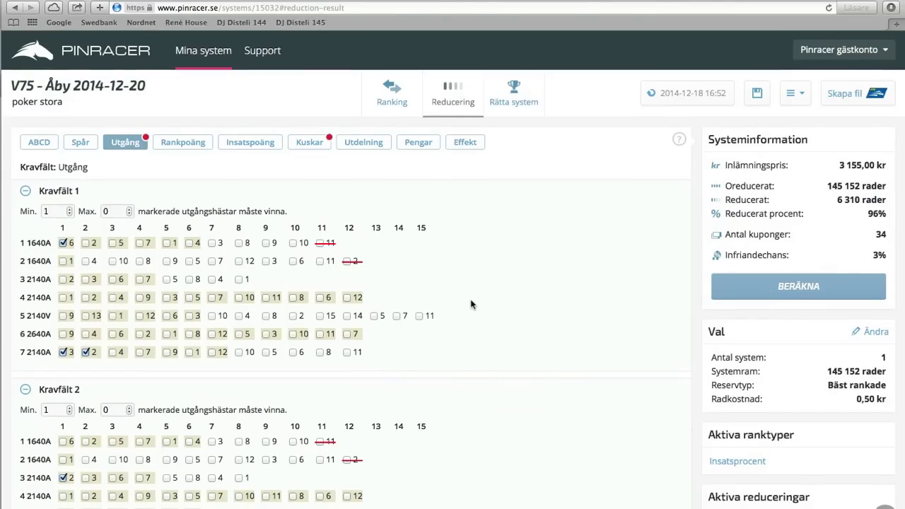
Step: Compare the Kuskar group condition with those drivers' horses across the seven races and recalculate the reduced system
{"action": "left_click", "coordinate": [311, 146]}
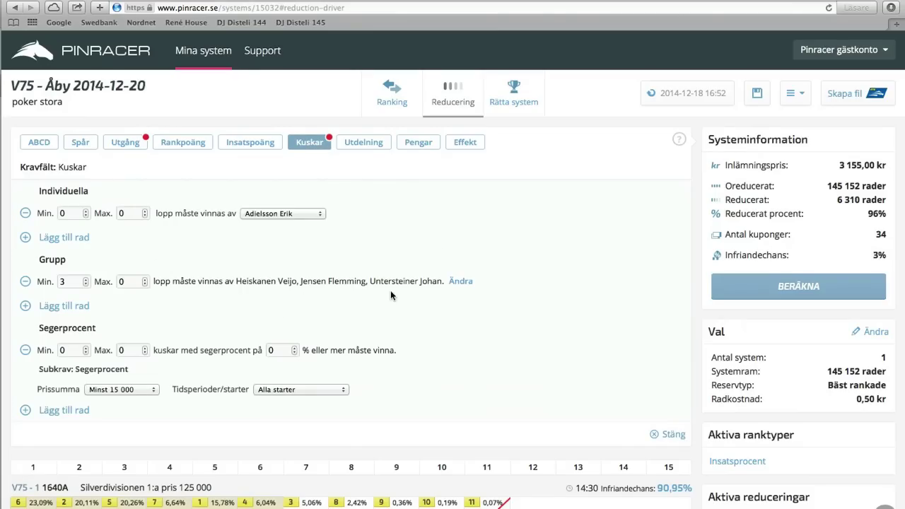
{"action": "scroll", "coordinate": [435, 307], "scroll_direction": "down", "scroll_amount": 10}
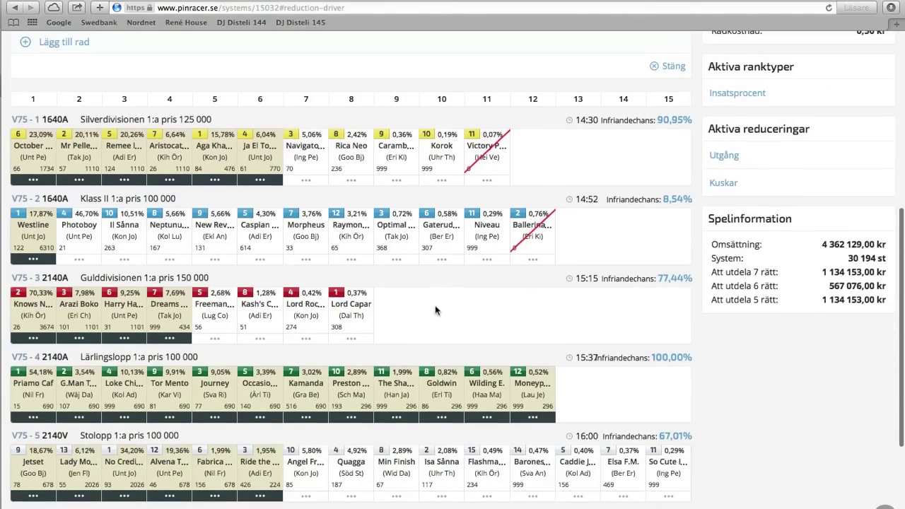
{"action": "scroll", "coordinate": [350, 255], "scroll_direction": "up", "scroll_amount": 9}
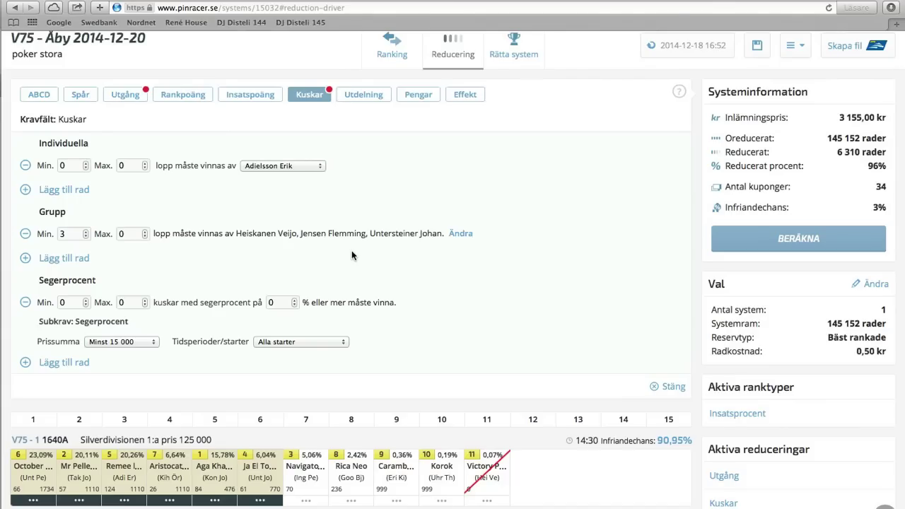
{"action": "scroll", "coordinate": [352, 250], "scroll_direction": "down", "scroll_amount": 8}
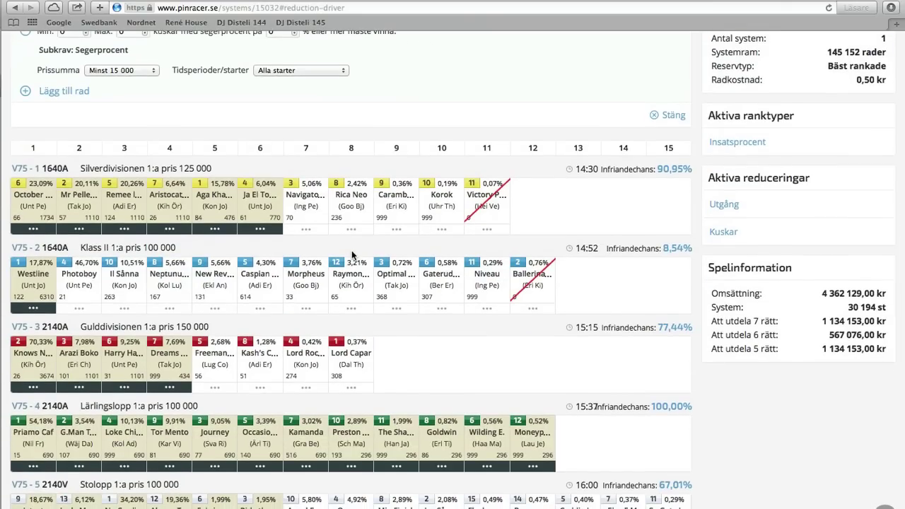
{"action": "scroll", "coordinate": [351, 251], "scroll_direction": "down", "scroll_amount": 1}
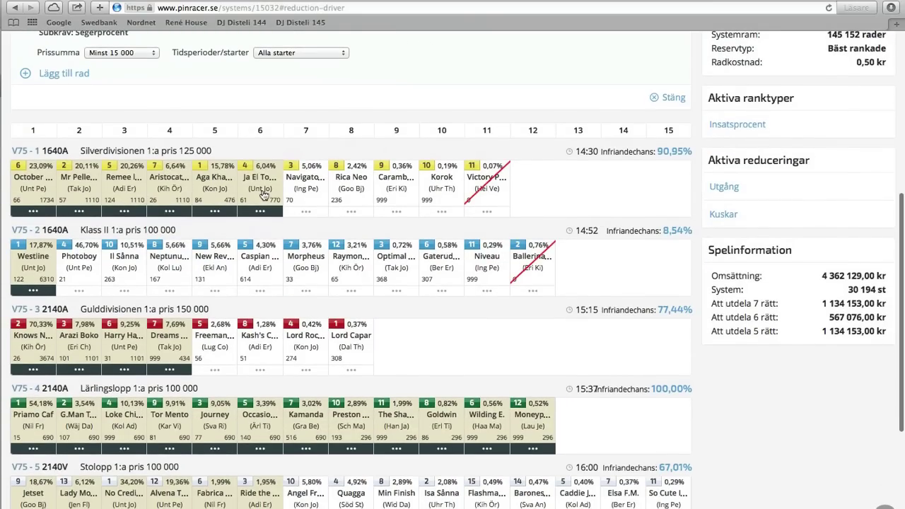
{"action": "scroll", "coordinate": [262, 196], "scroll_direction": "down", "scroll_amount": 4}
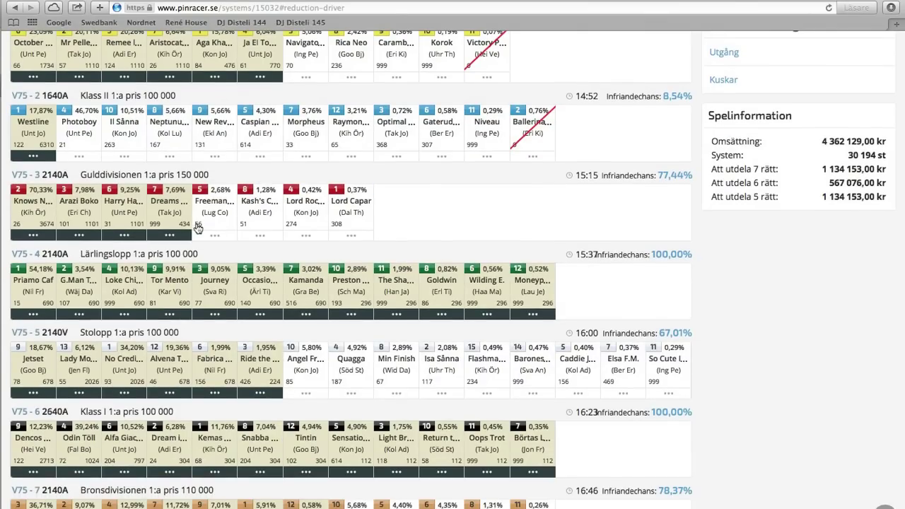
{"action": "scroll", "coordinate": [197, 229], "scroll_direction": "up", "scroll_amount": 12}
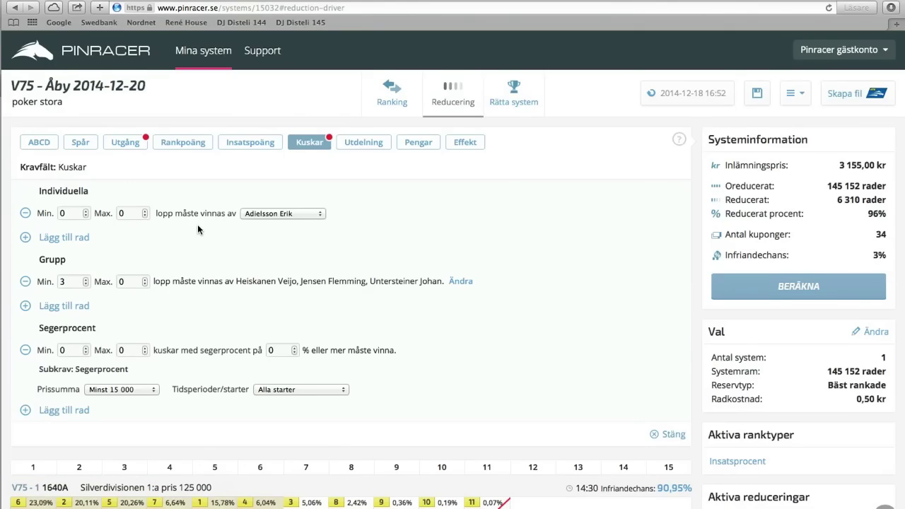
{"action": "scroll", "coordinate": [197, 225], "scroll_direction": "down", "scroll_amount": 13}
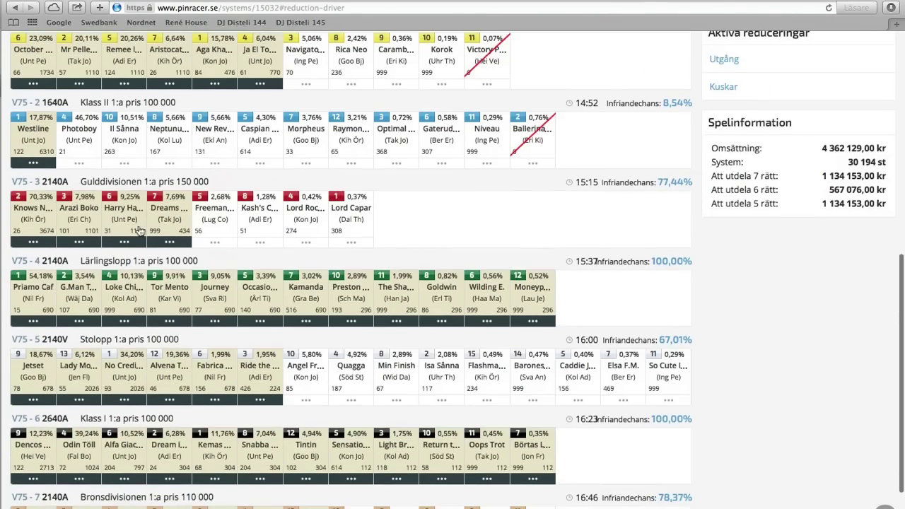
{"action": "scroll", "coordinate": [58, 259], "scroll_direction": "down", "scroll_amount": 2}
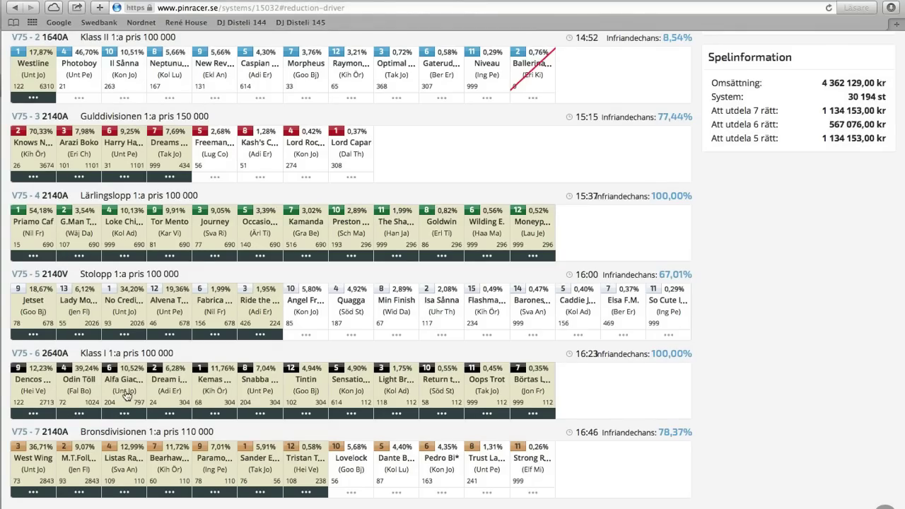
{"action": "scroll", "coordinate": [126, 394], "scroll_direction": "down", "scroll_amount": 1}
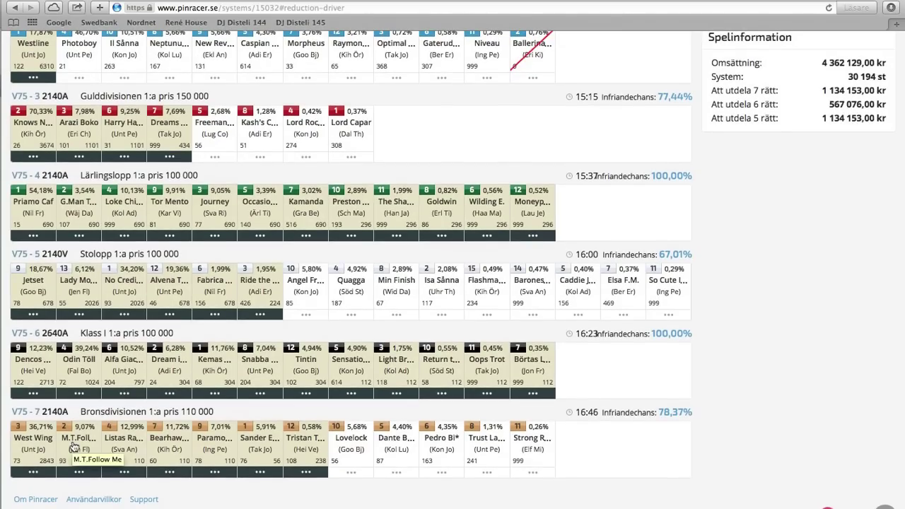
{"action": "scroll", "coordinate": [596, 218], "scroll_direction": "up", "scroll_amount": 10}
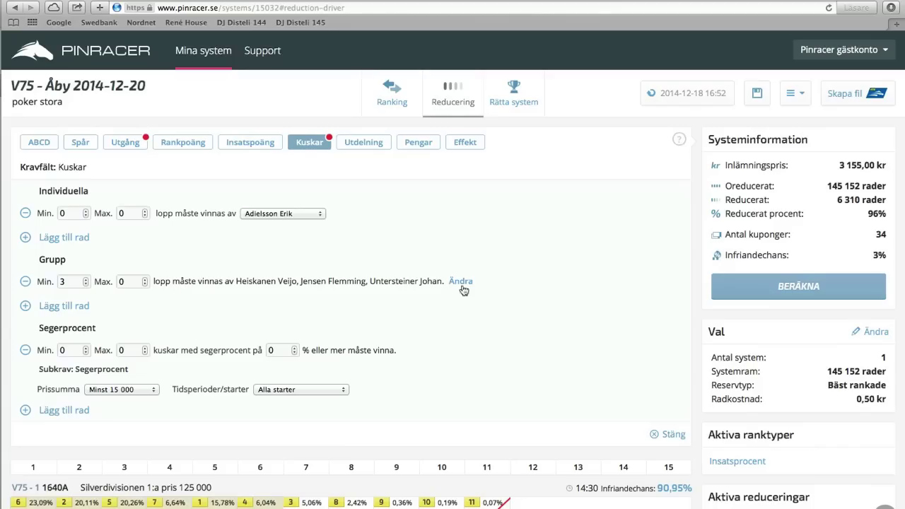
{"action": "left_click", "coordinate": [766, 292]}
Step: Open the V64 Åby 2014-12-18 system Namnlös 2 from the saved systems and examine the ranked horses in all six races
{"action": "left_click", "coordinate": [204, 56]}
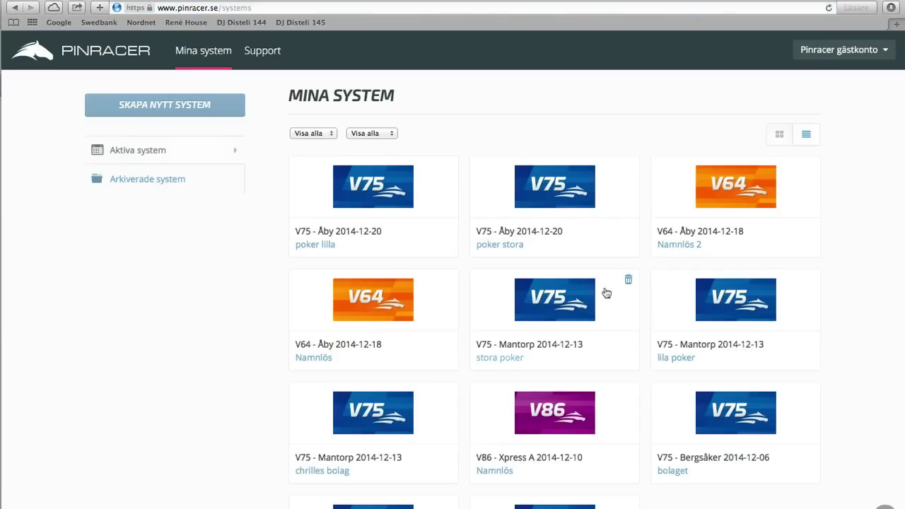
{"action": "left_click", "coordinate": [671, 247]}
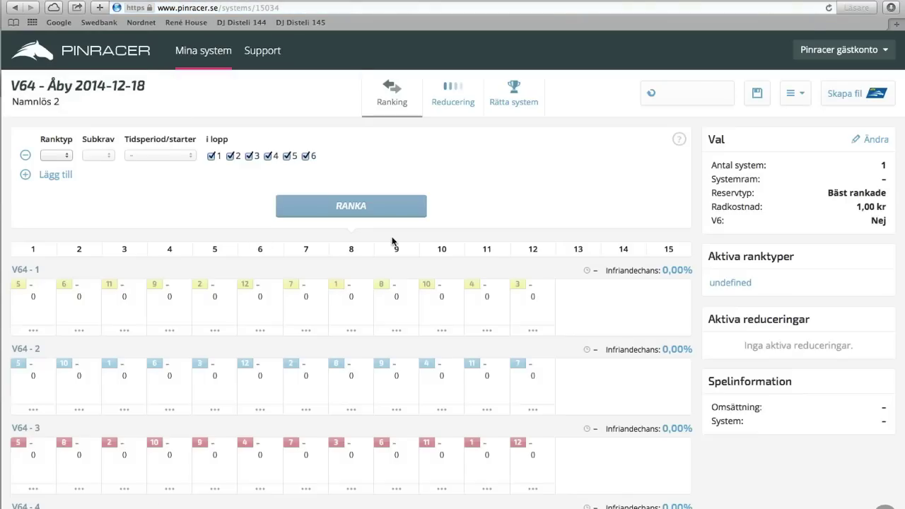
{"action": "scroll", "coordinate": [441, 248], "scroll_direction": "down", "scroll_amount": 5}
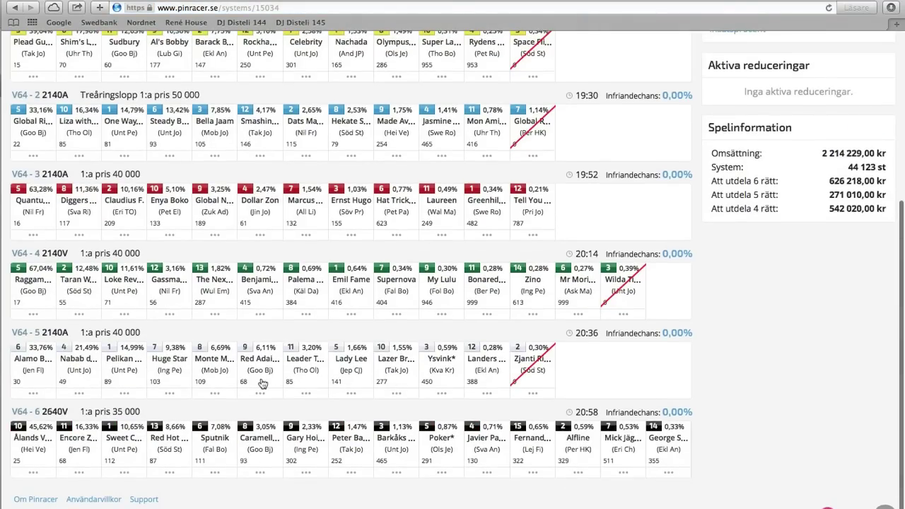
{"action": "scroll", "coordinate": [493, 257], "scroll_direction": "up", "scroll_amount": 5}
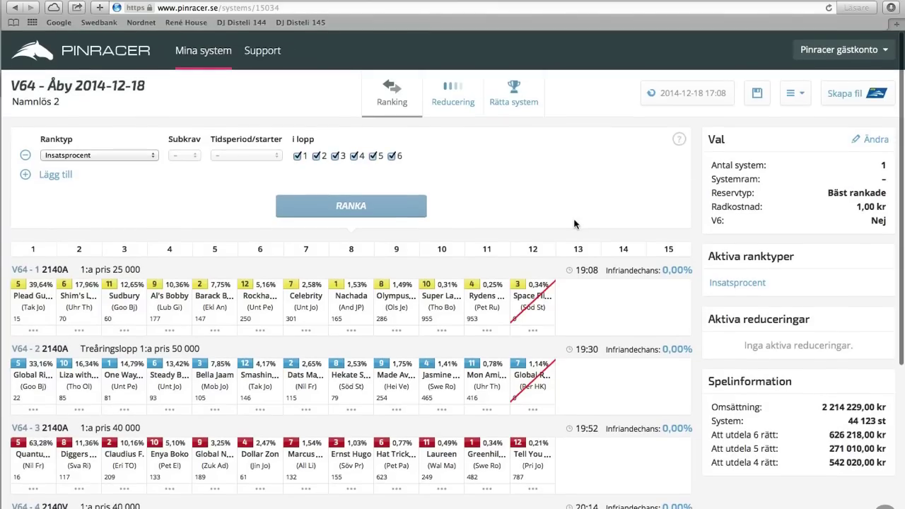
{"action": "scroll", "coordinate": [574, 224], "scroll_direction": "down", "scroll_amount": 5}
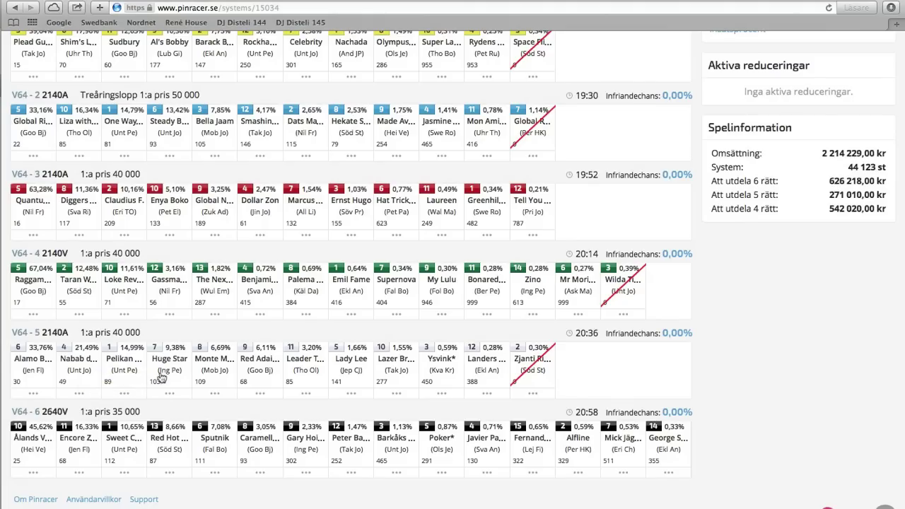
{"action": "scroll", "coordinate": [161, 377], "scroll_direction": "up", "scroll_amount": 5}
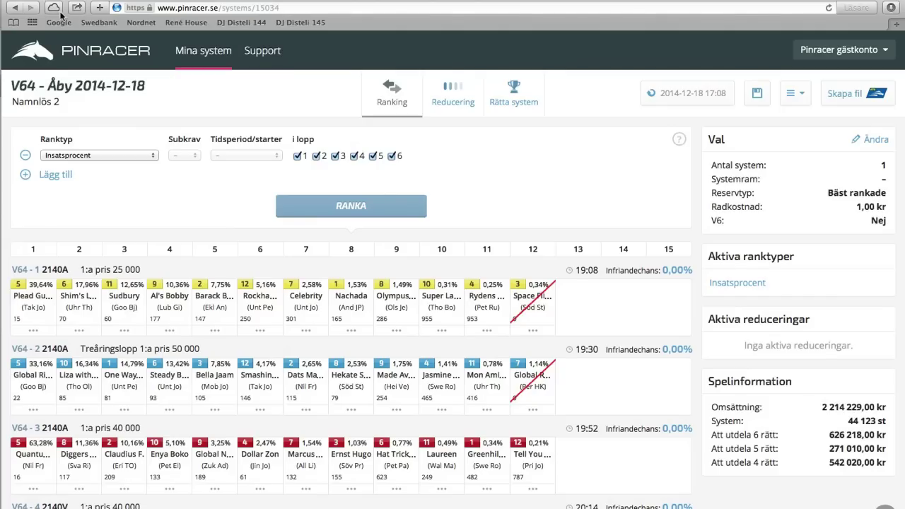
Step: Switch to Skype and end screen sharing in the ongoing call
{"action": "key", "text": "super+Tab"}
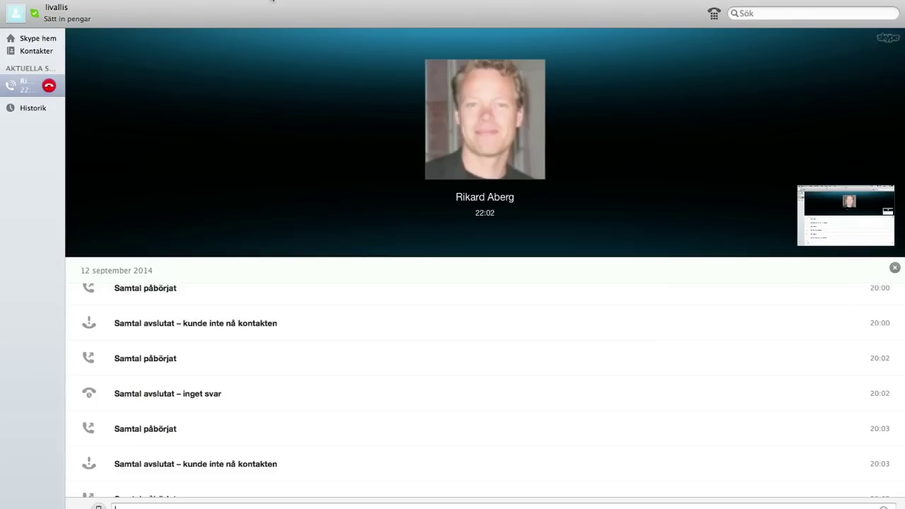
{"action": "left_click", "coordinate": [258, 0]}
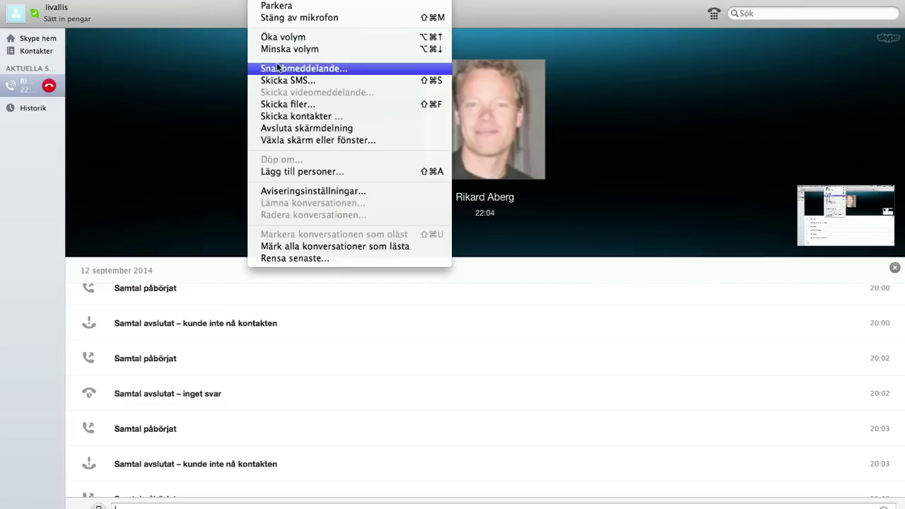
{"action": "left_click", "coordinate": [293, 128]}
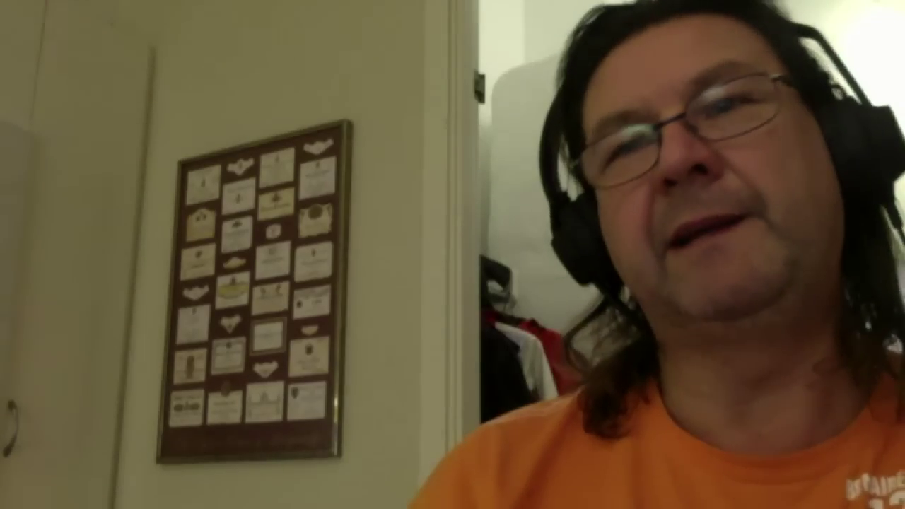